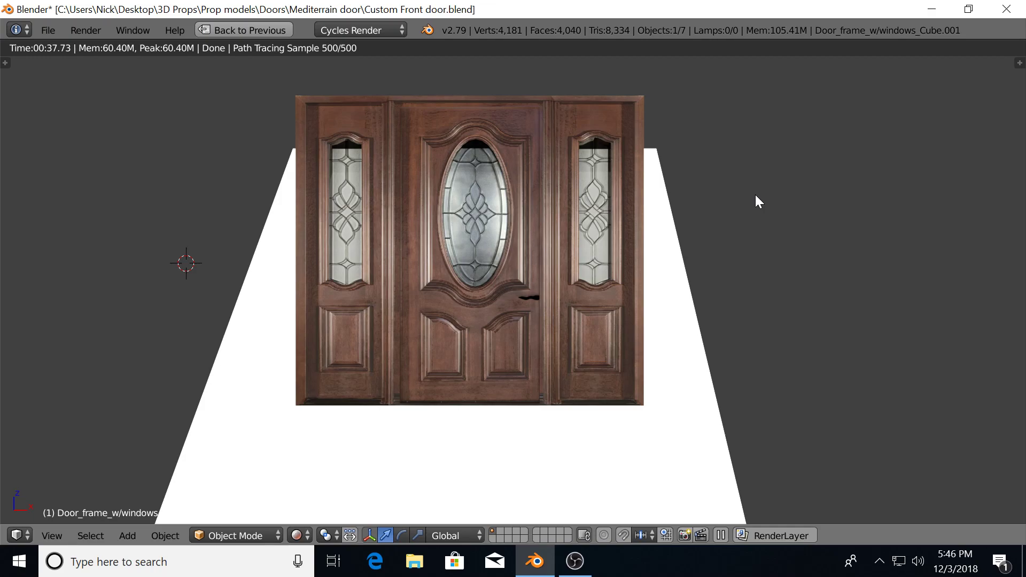
Leave the rendered preview and examine the door's oval glass, handle and carved panels from the front and side.
key(shift+z)
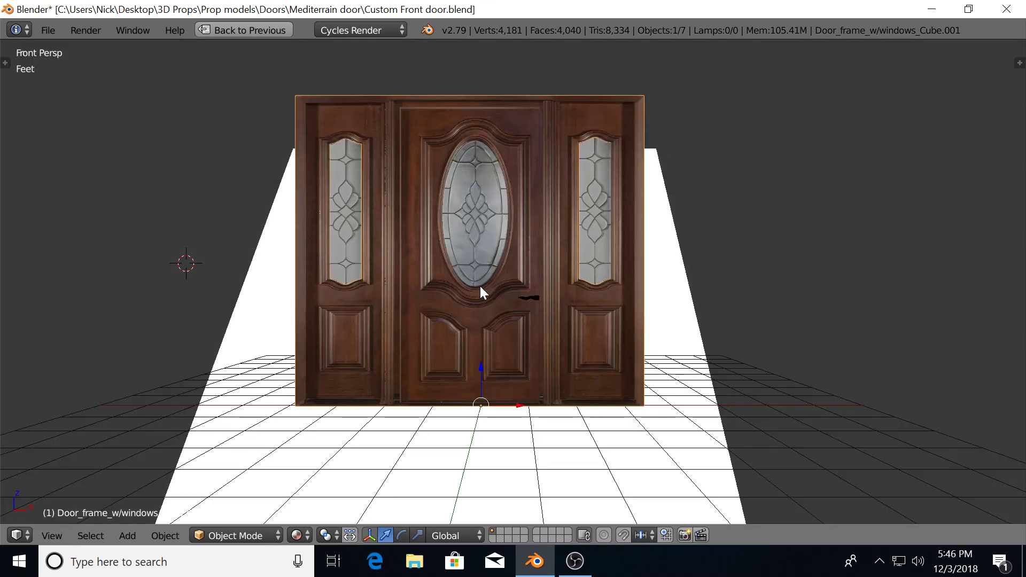
scroll(480, 287, up, 2)
middle_drag(480, 286, 538, 270)
key(KP_1)
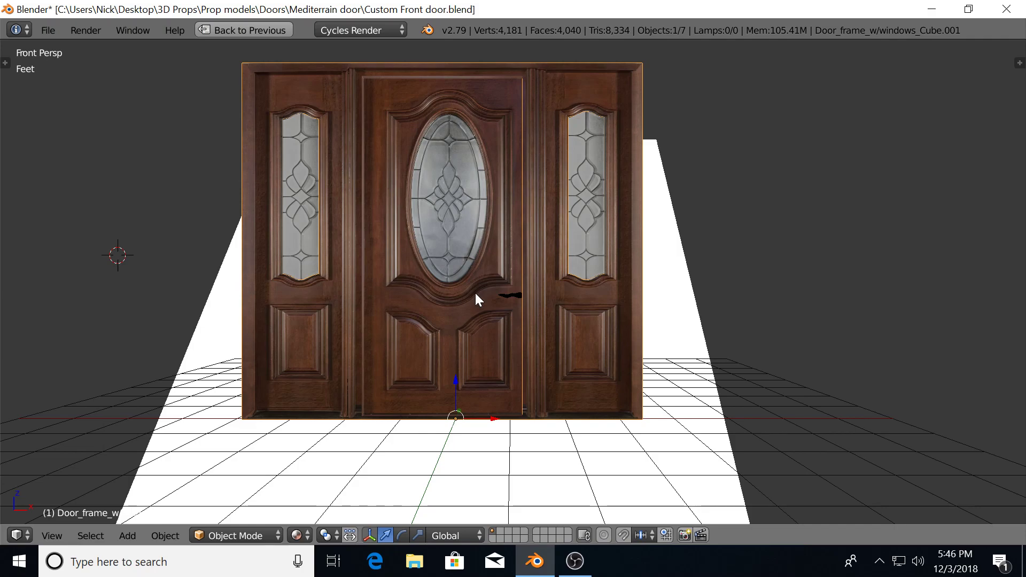
scroll(490, 289, up, 1)
scroll(490, 288, down, 1)
scroll(519, 235, up, 1)
middle_drag(519, 236, 563, 219)
scroll(562, 219, up, 3)
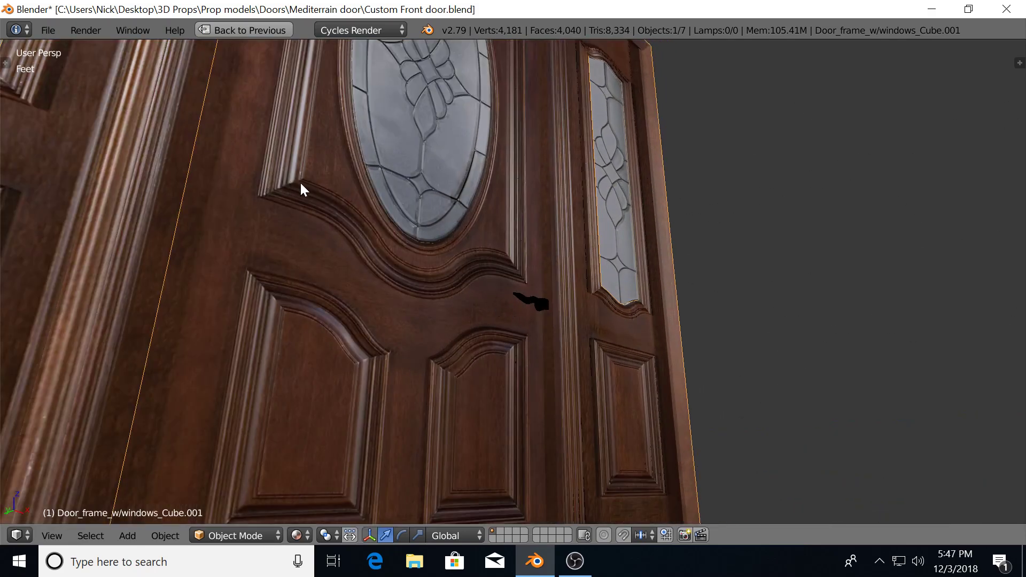
middle_drag(497, 290, 534, 258)
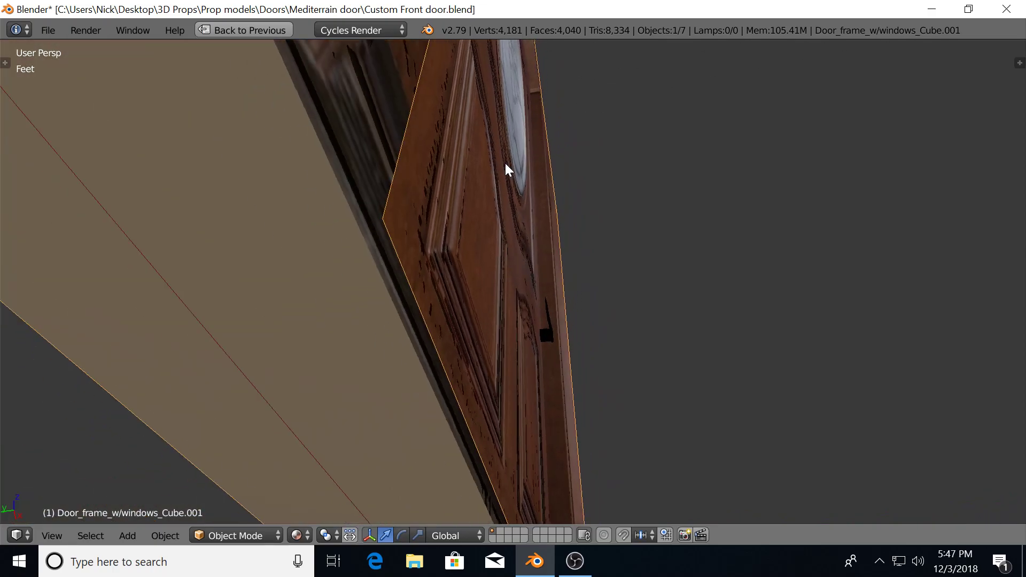
key(KP_1)
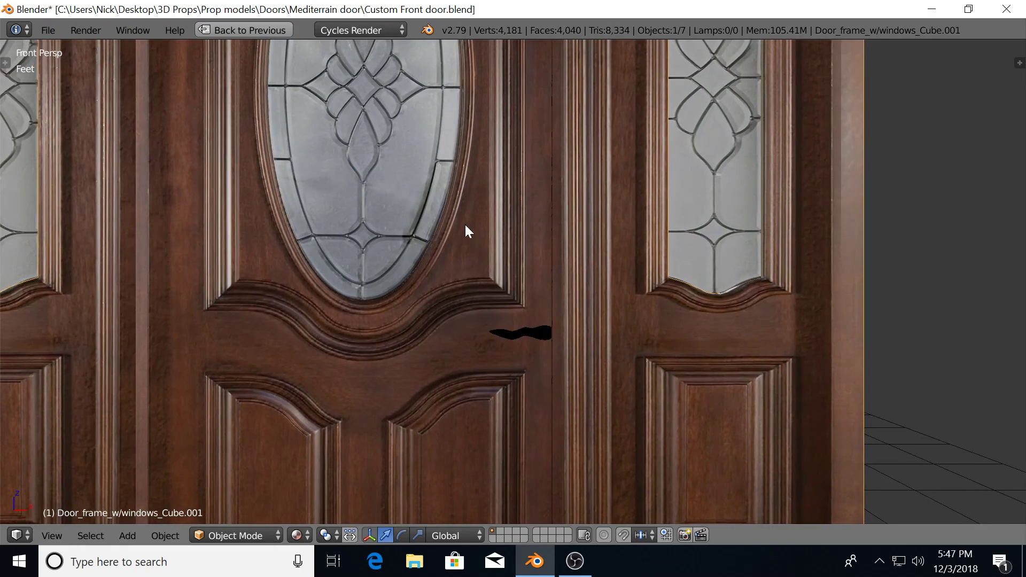
scroll(473, 234, down, 4)
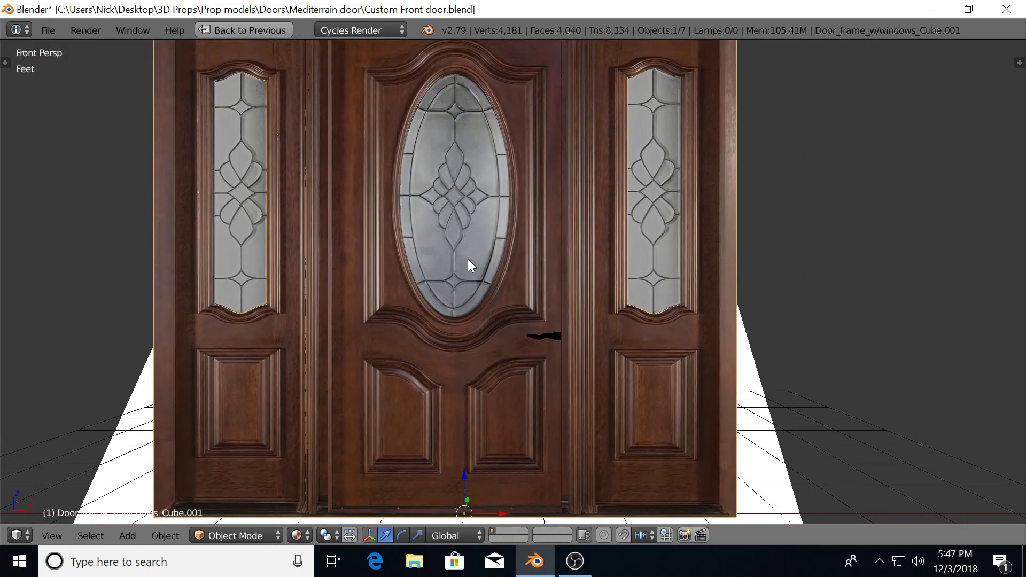
Try to pull the left sidelight glass forward out of the door frame, then return to the front view.
middle_drag(468, 263, 371, 359)
right_click(459, 264)
right_click(302, 302)
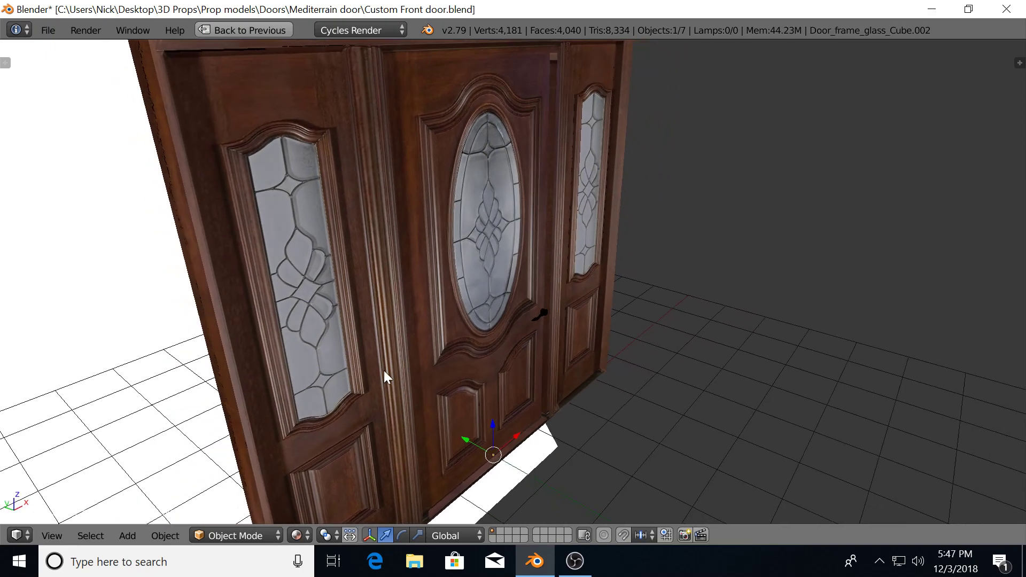
key(g)
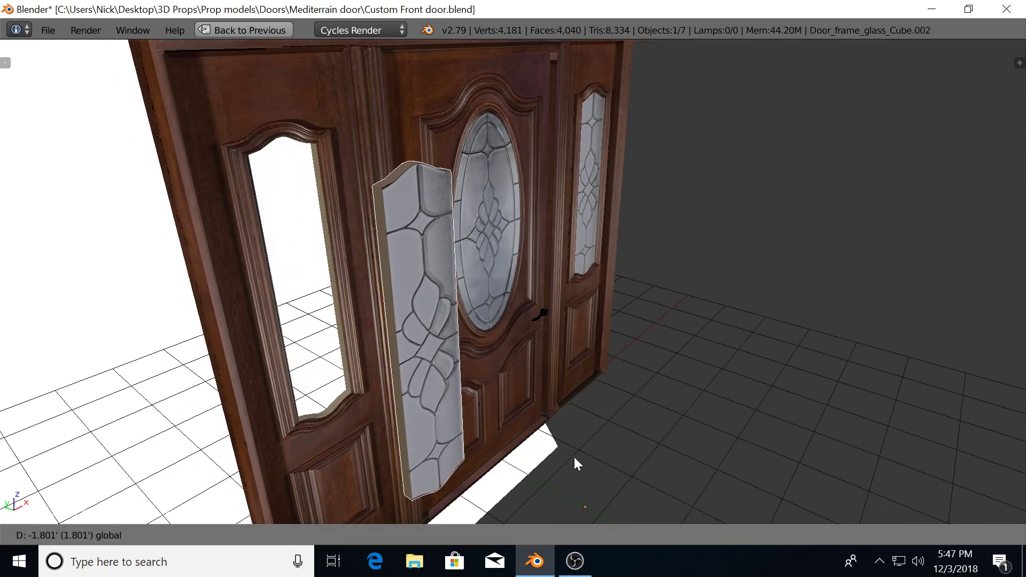
key(Escape)
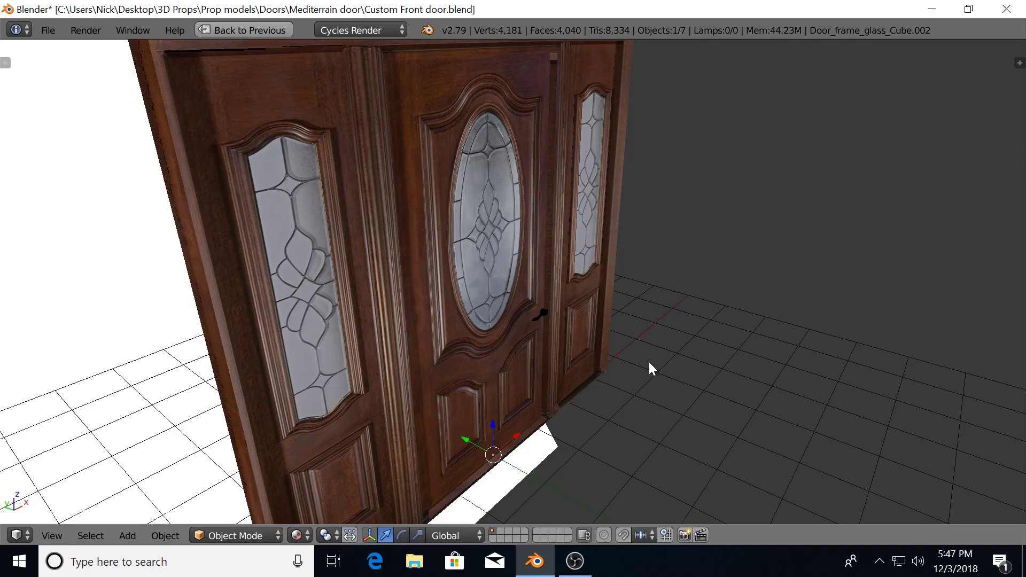
key(KP_1)
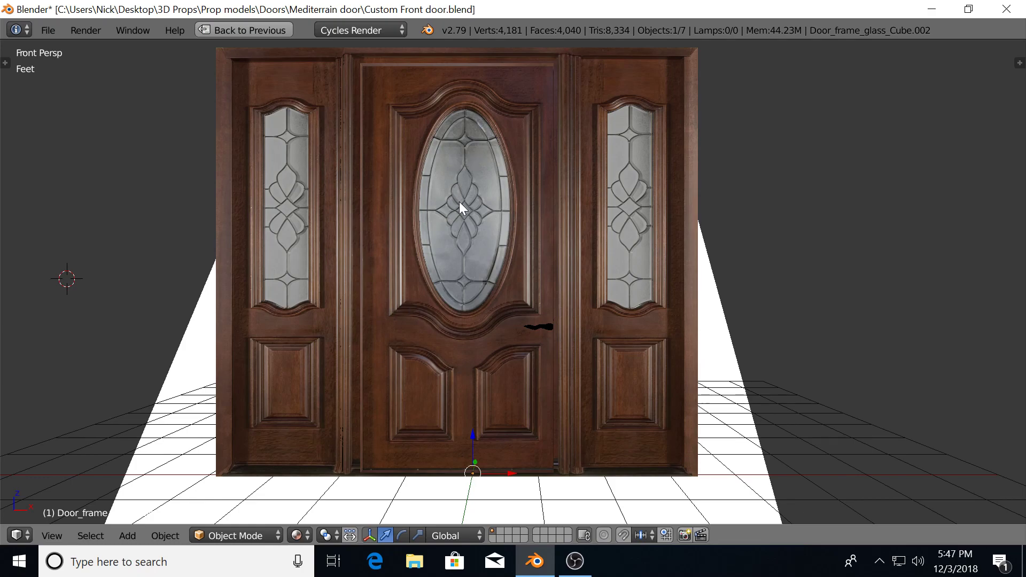
Add a cylinder mesh beside the door and rotate it 90 degrees about the X axis.
key(shift+a)
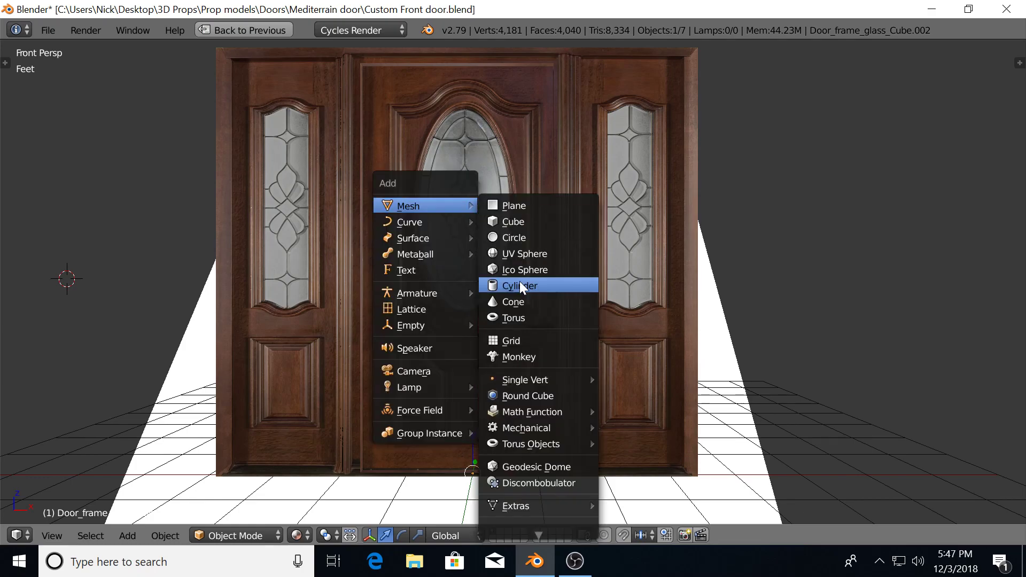
key(shift+a)
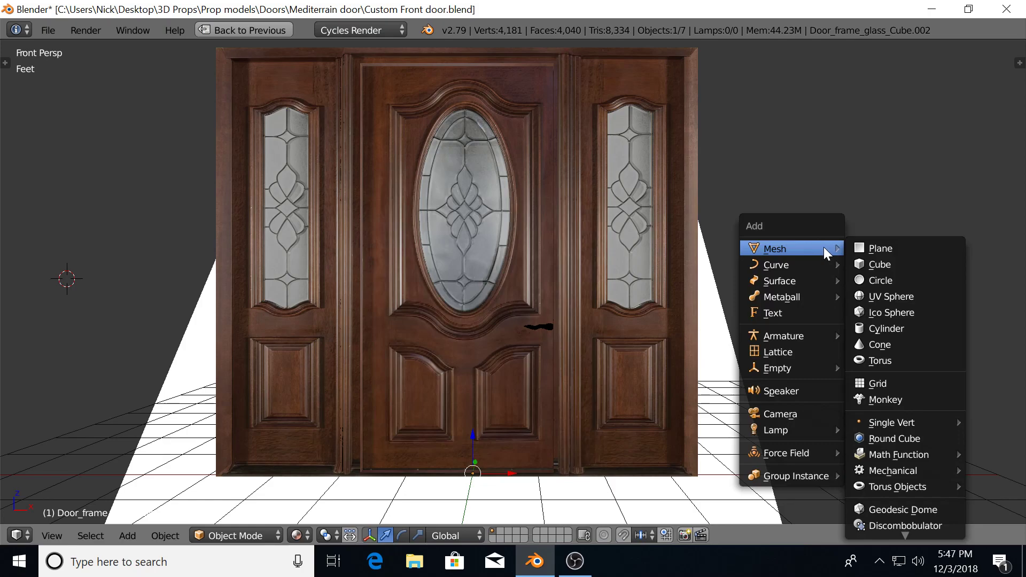
click(830, 237)
key(shift+a)
mouse_move(832, 236)
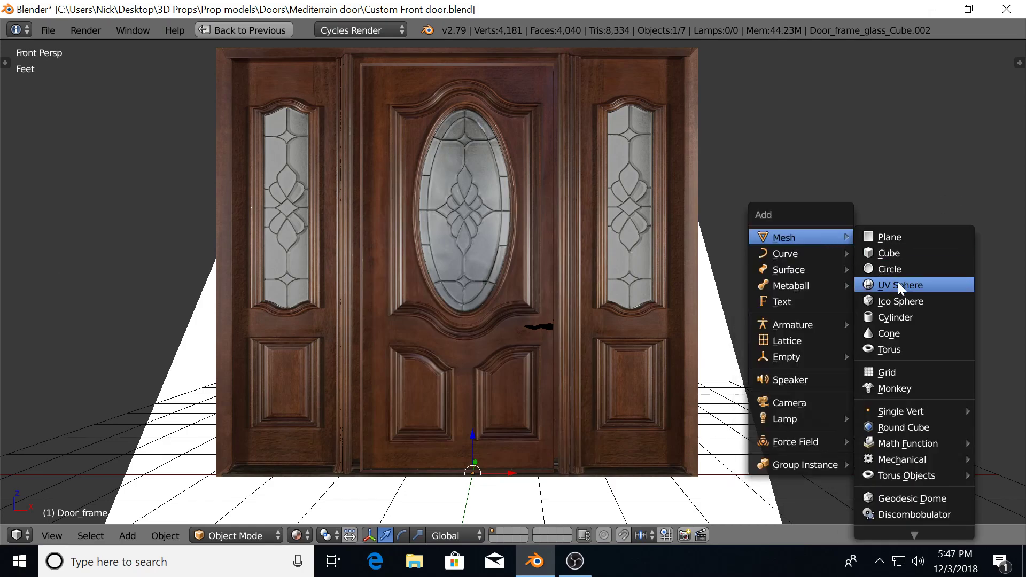
click(906, 312)
text(rx90)
key(Return)
shift+middle_drag(899, 287, 735, 322)
Scale the cylinder narrower along X and taller along Z to form an upright oval like the door's window.
key(s)
key(x)
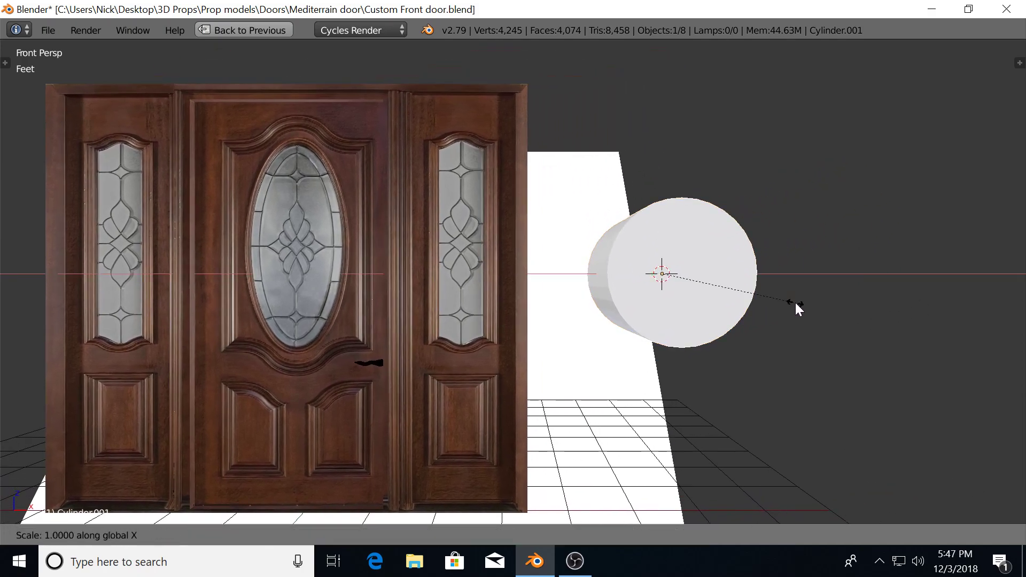
click(731, 302)
key(s)
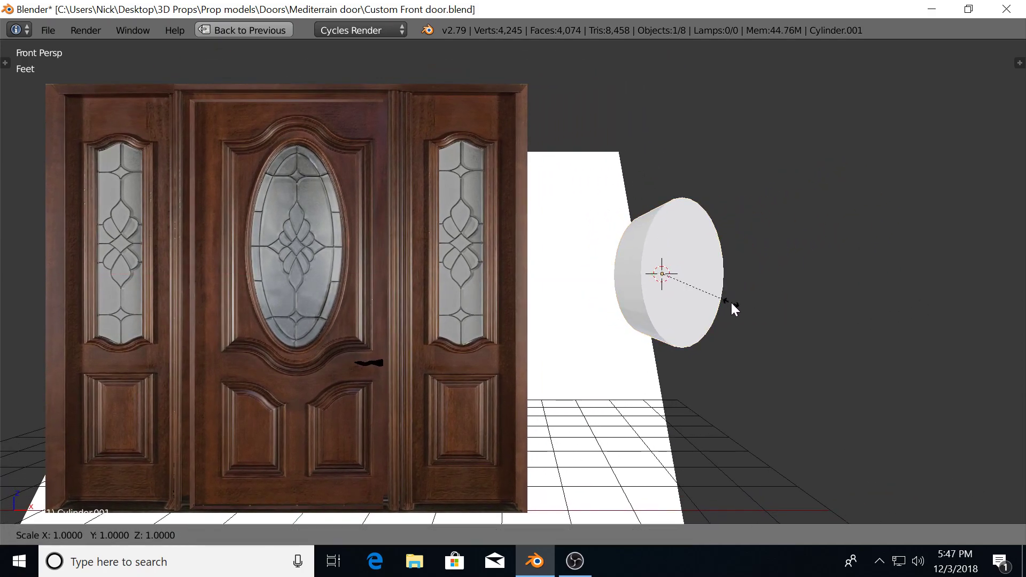
key(z)
click(766, 329)
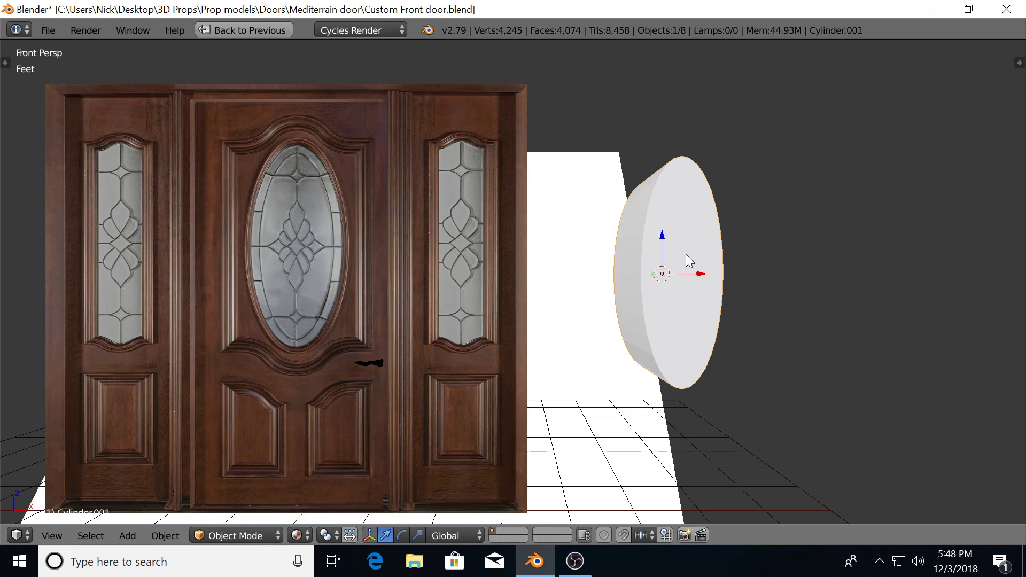
Select the oval cylinder's front face in Edit Mode, then return to Object Mode and delete the cylinder.
key(Tab)
right_click(684, 282)
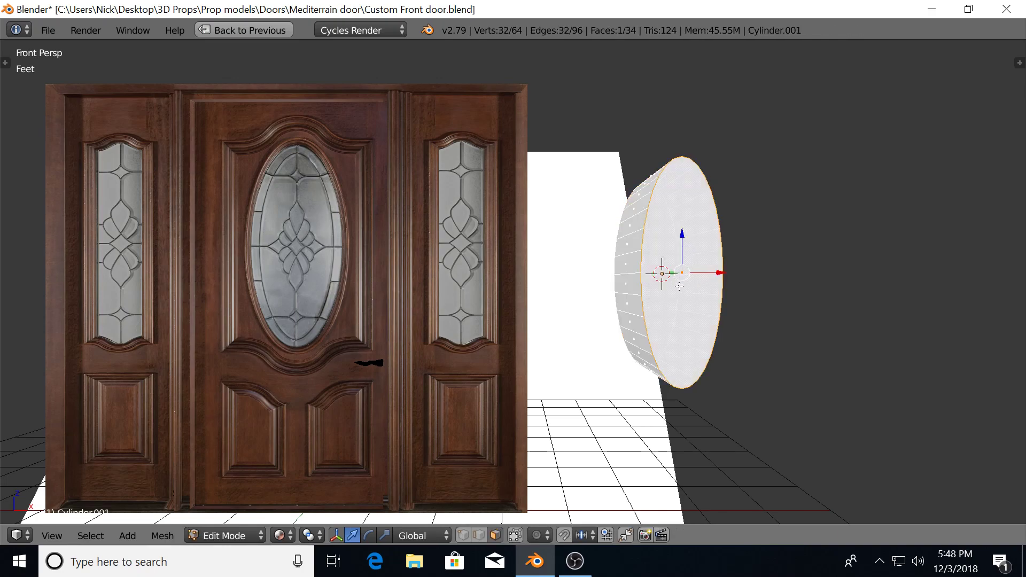
key(Tab)
key(x)
click(682, 290)
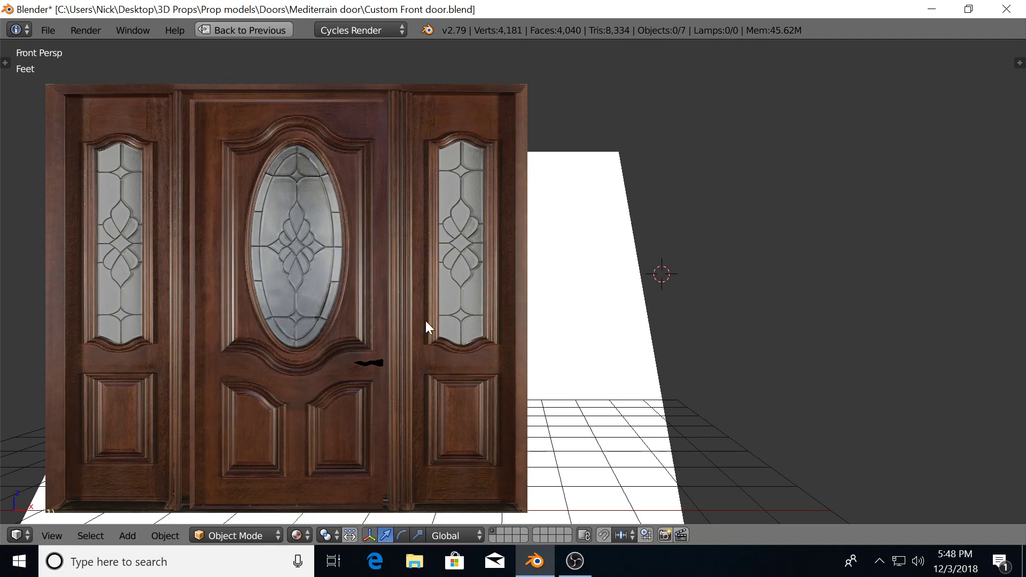
Try to pull the right sidelight glass forward out of its opening in the door frame.
right_click(477, 274)
middle_drag(405, 303, 429, 459)
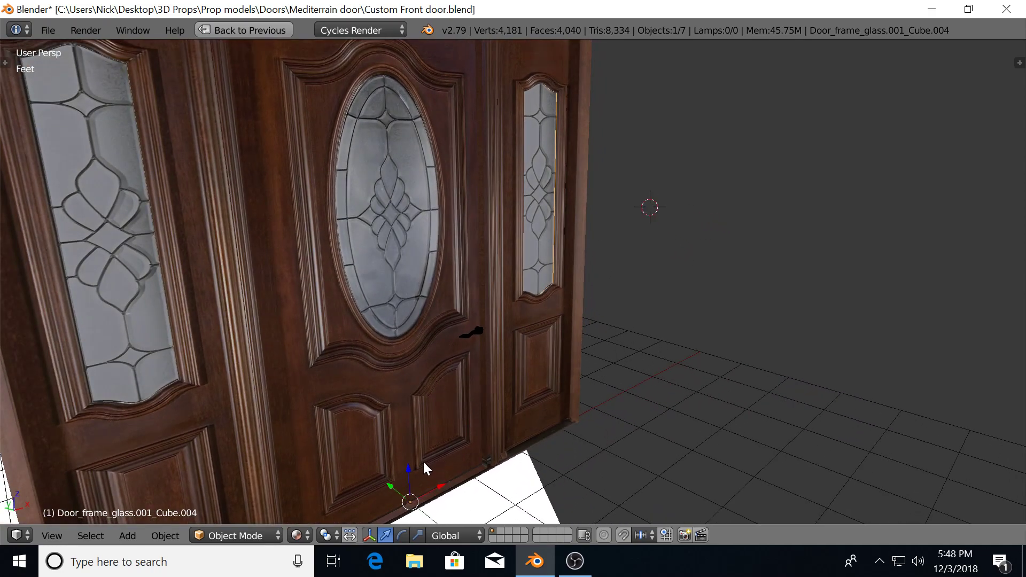
key(g)
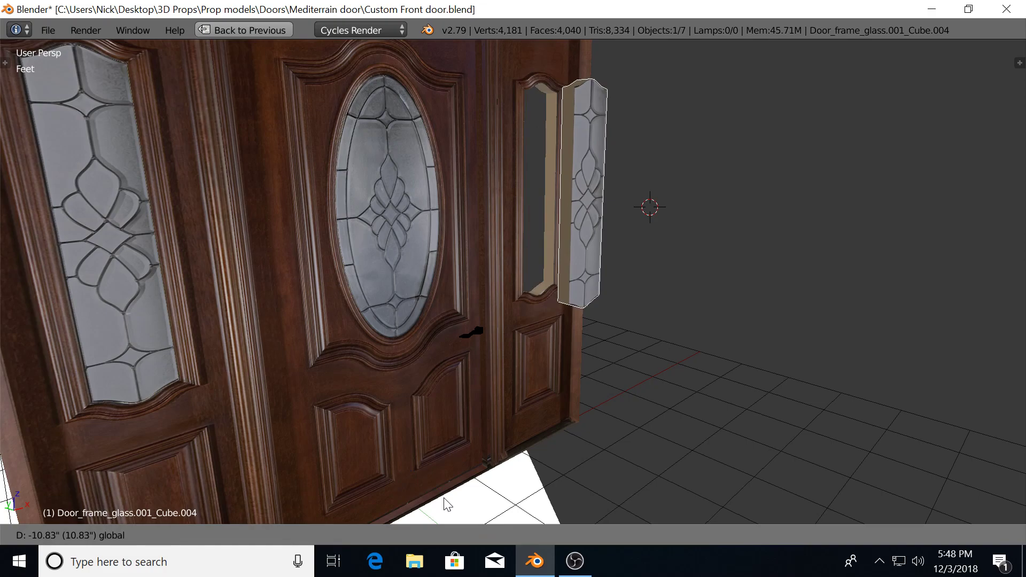
key(Escape)
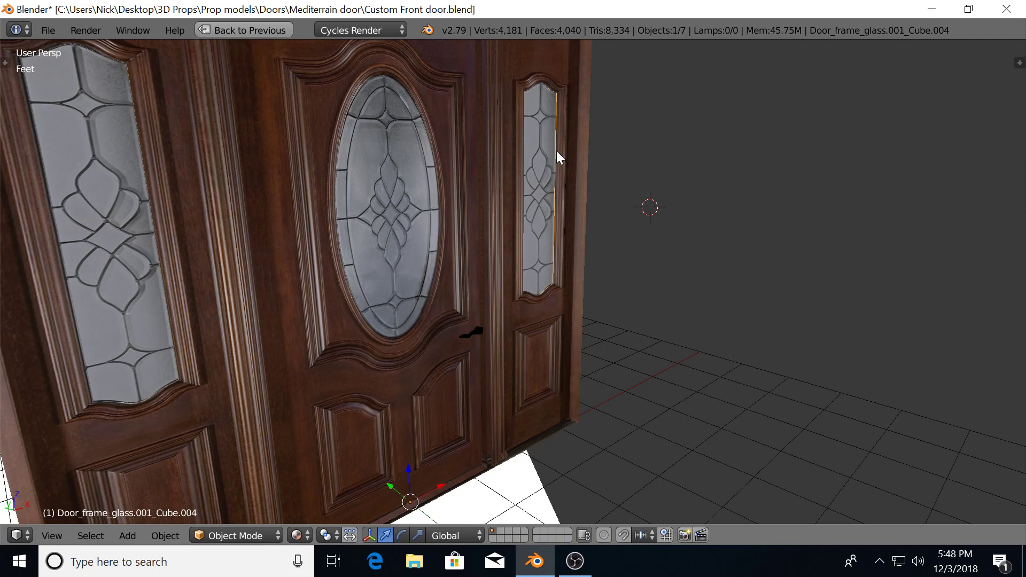
middle_drag(556, 151, 537, 151)
key(KP_1)
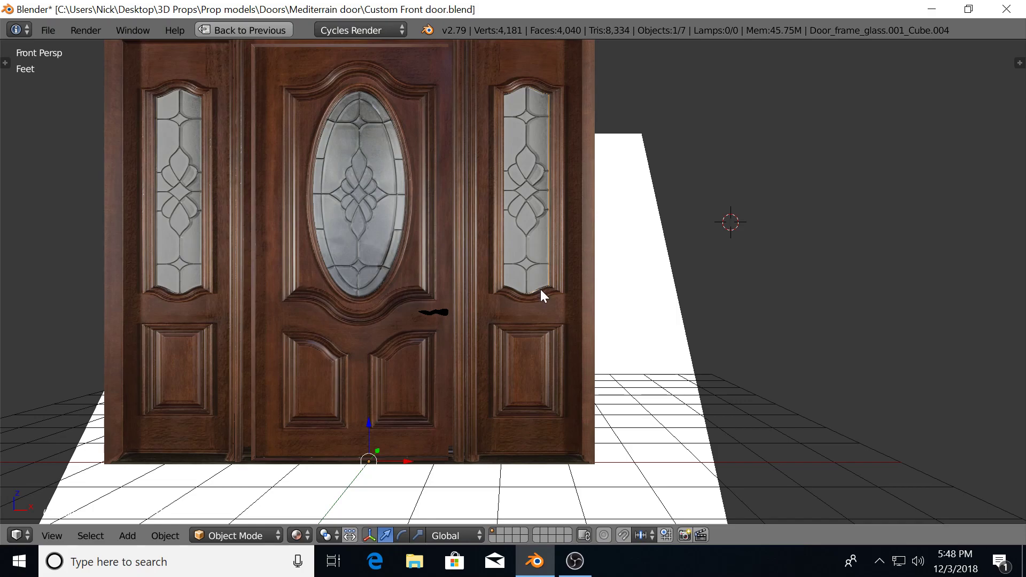
Try to scale the right sidelight glass along X and along Y from an angled view.
middle_drag(519, 244, 564, 241)
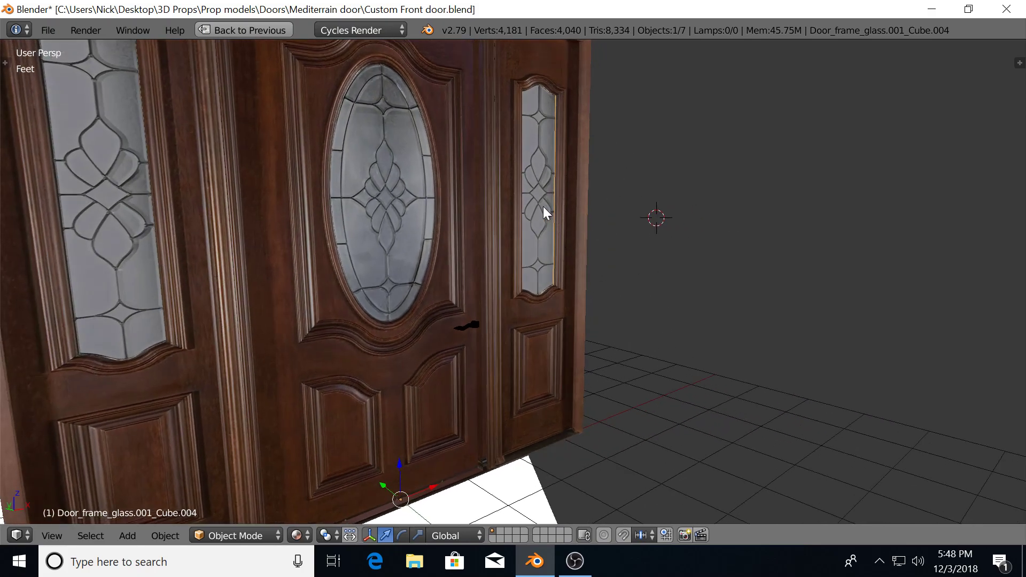
key(s)
key(x)
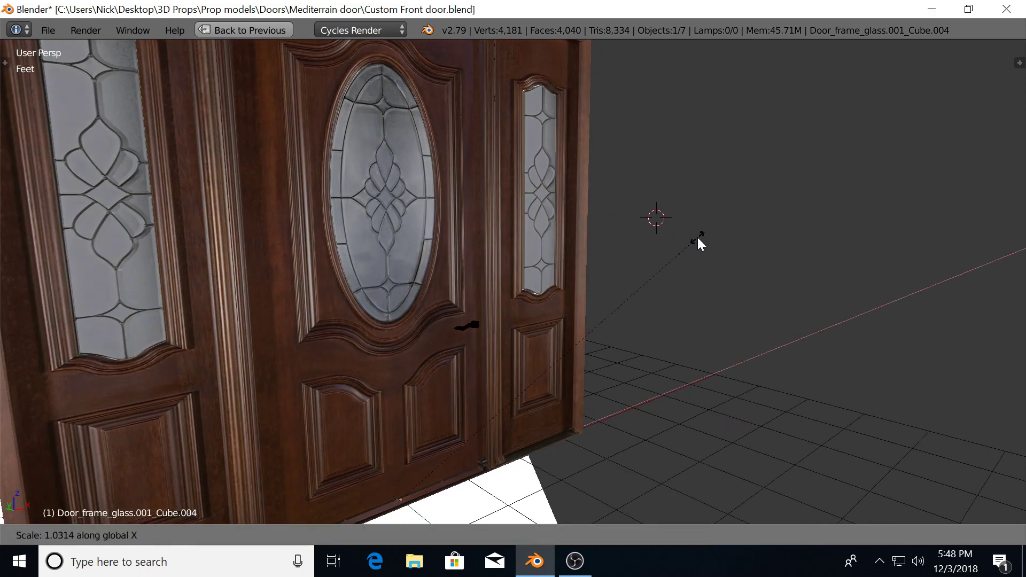
right_click(746, 252)
key(s)
key(y)
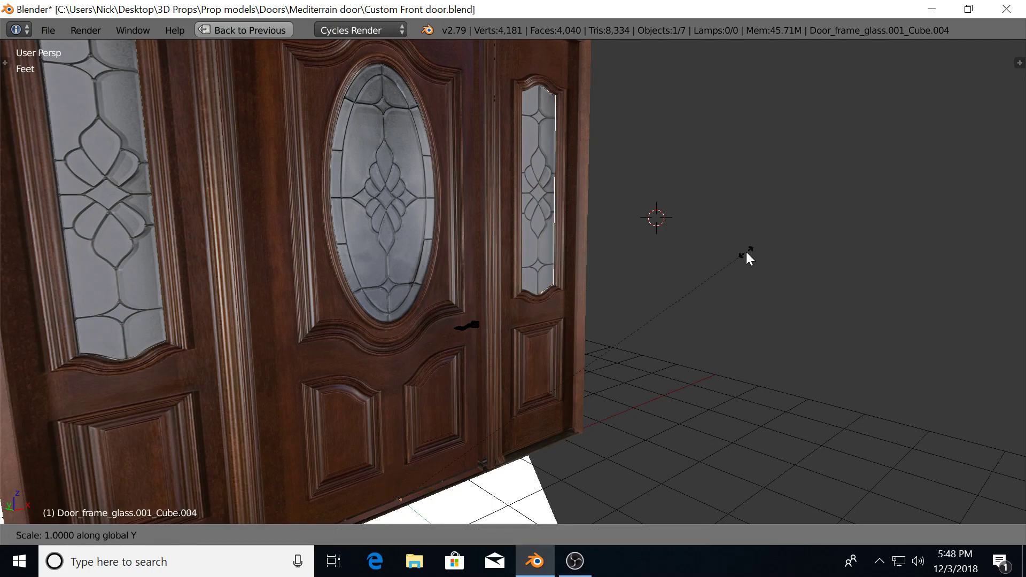
right_click(70, 446)
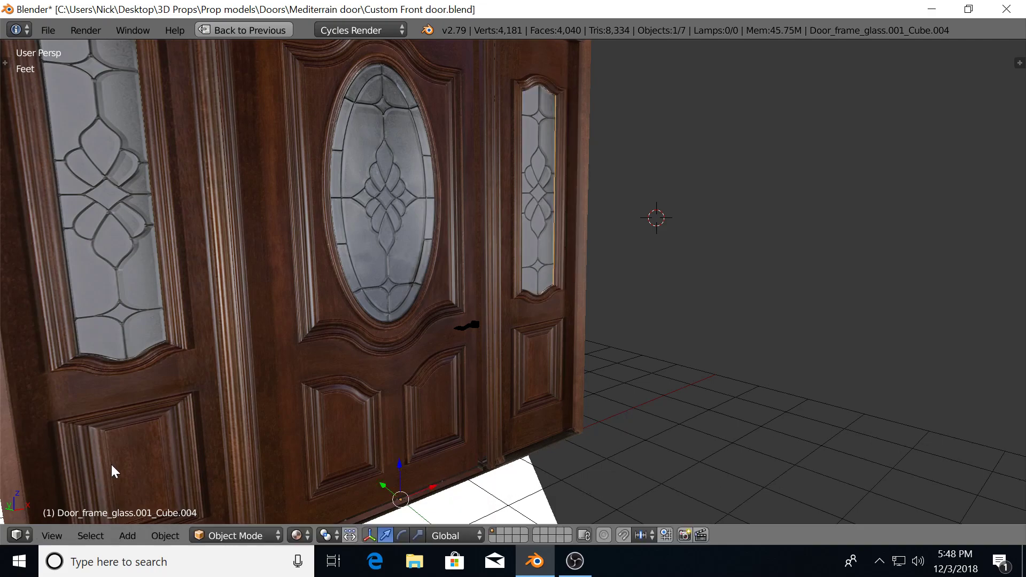
Examine the door from both sides and check its glass in a rendered preview from the angled and front views.
middle_drag(330, 335, 446, 258)
scroll(493, 260, up, 2)
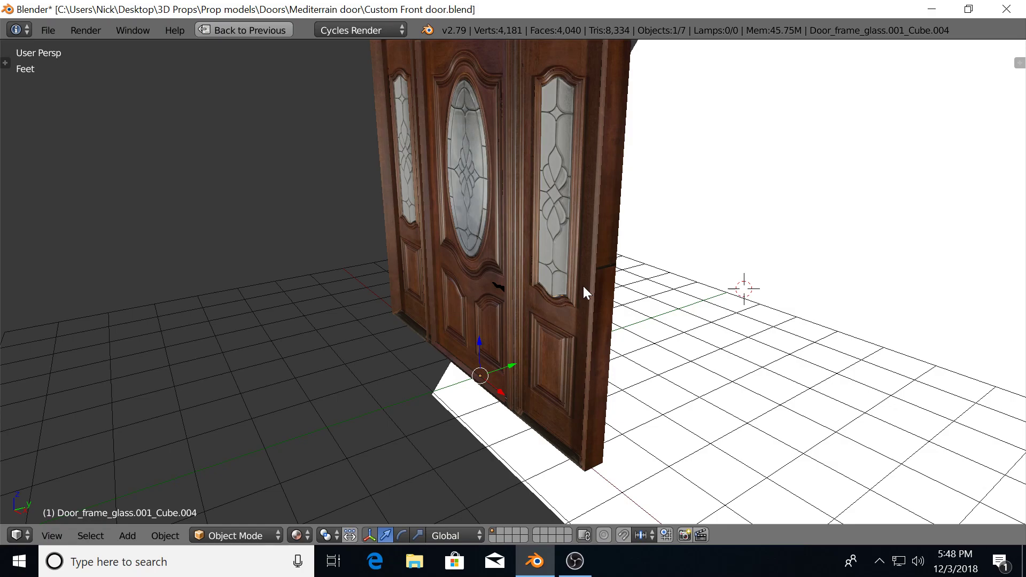
middle_drag(473, 202, 366, 147)
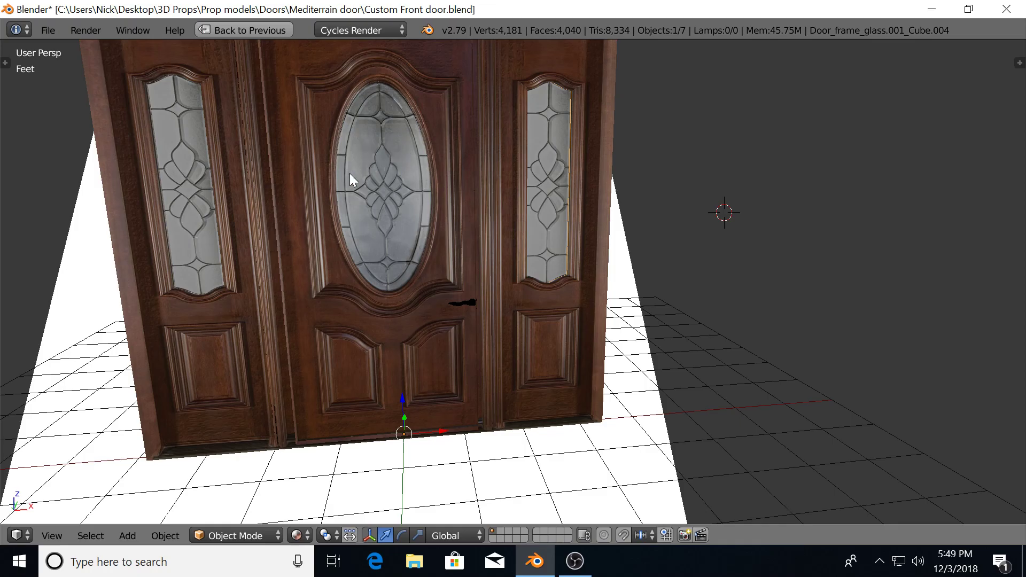
middle_drag(359, 192, 420, 205)
key(shift+z)
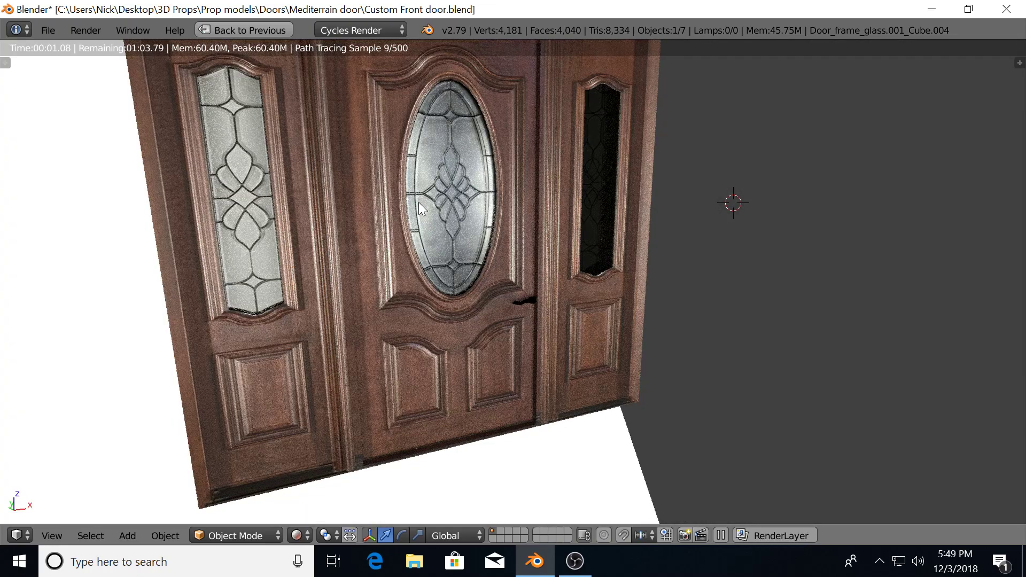
key(KP_1)
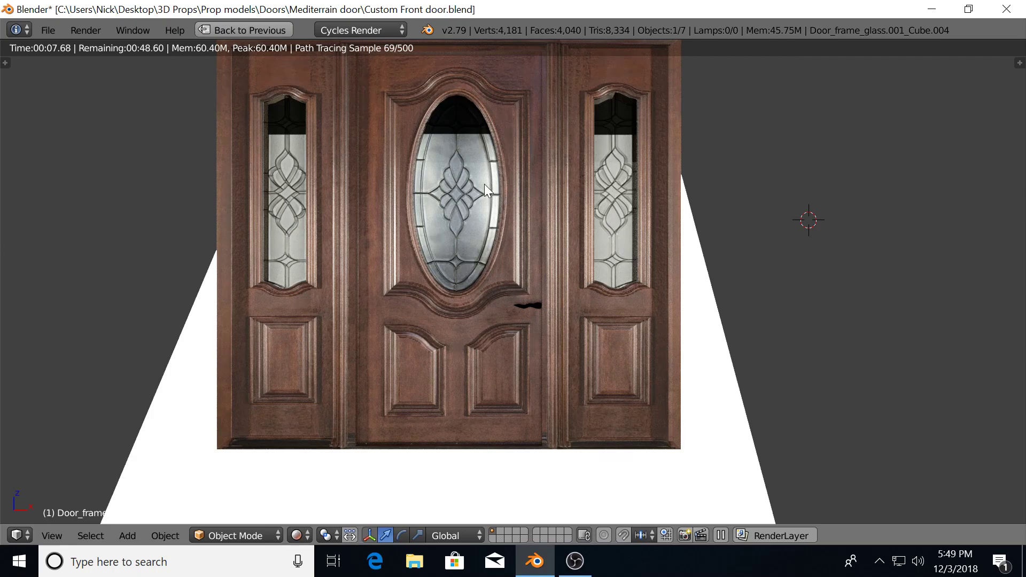
key(shift+z)
Examine the door handle, the gap beside the frame and the lower panels up close and from the front.
mouse_move(482, 304)
middle_down()
mouse_move(559, 323)
mouse_move(540, 337)
mouse_move(428, 298)
mouse_move(461, 308)
mouse_move(341, 321)
mouse_move(543, 298)
mouse_move(529, 286)
mouse_move(480, 304)
mouse_move(521, 297)
middle_up()
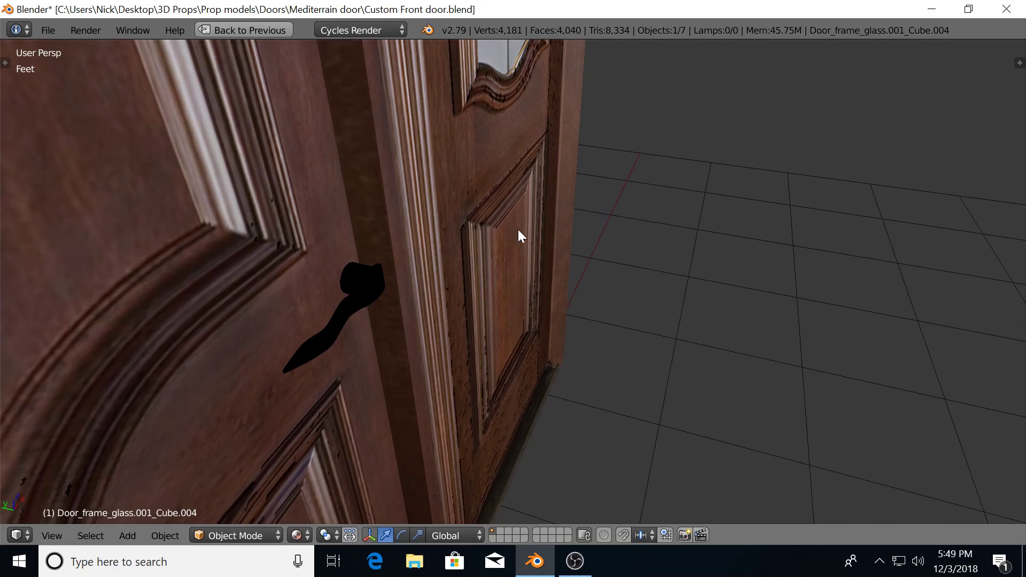
middle_drag(448, 247, 444, 243)
middle_drag(385, 273, 490, 256)
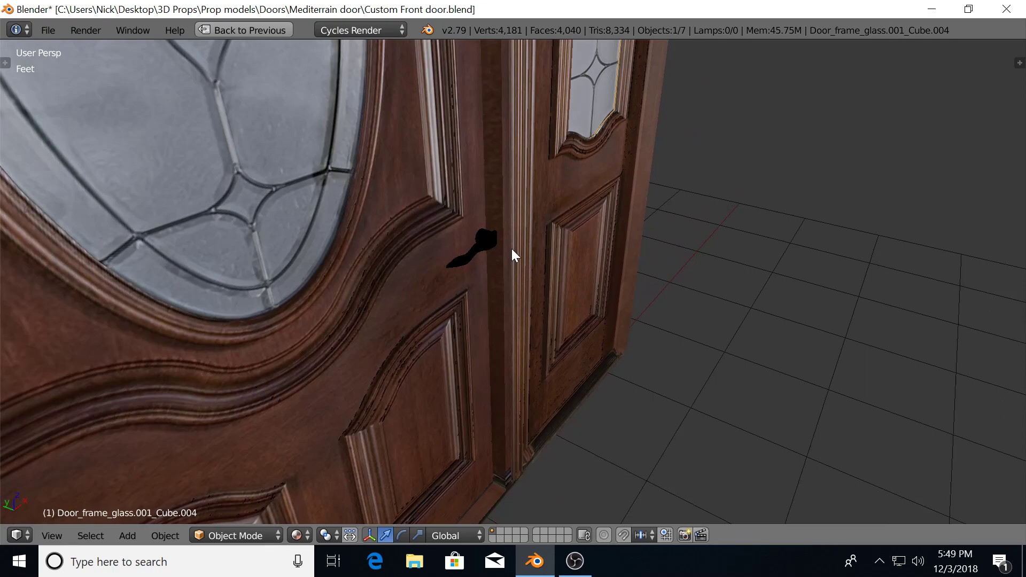
scroll(504, 306, down, 5)
shift+middle_drag(514, 231, 525, 247)
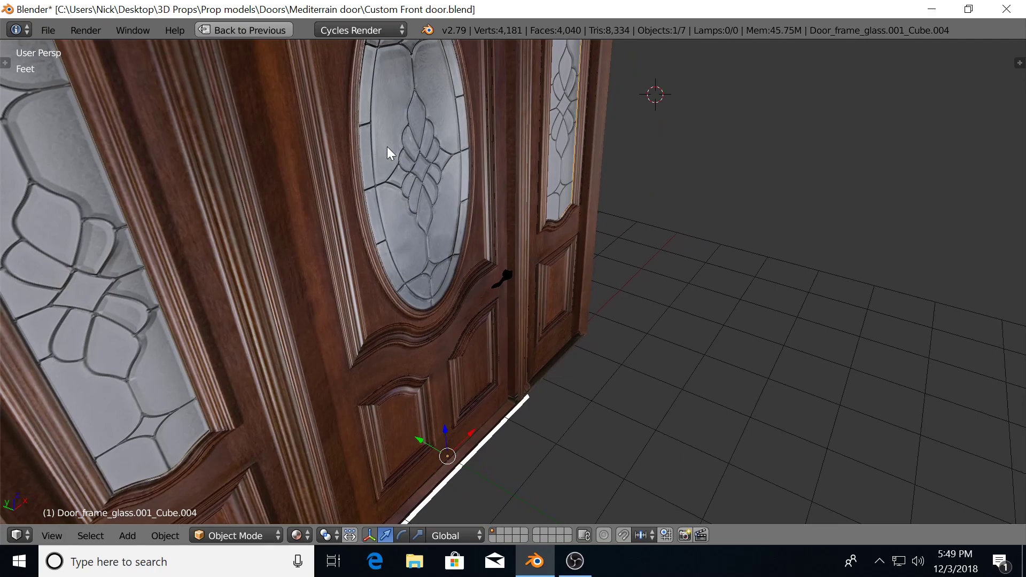
middle_drag(325, 277, 423, 262)
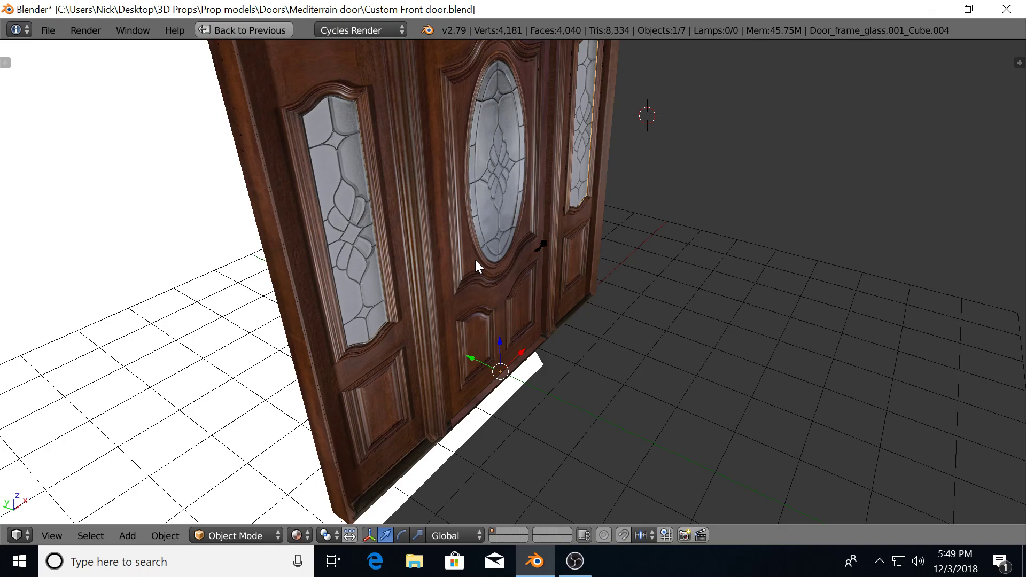
key(KP_1)
scroll(558, 280, up, 1)
shift+middle_drag(515, 239, 498, 265)
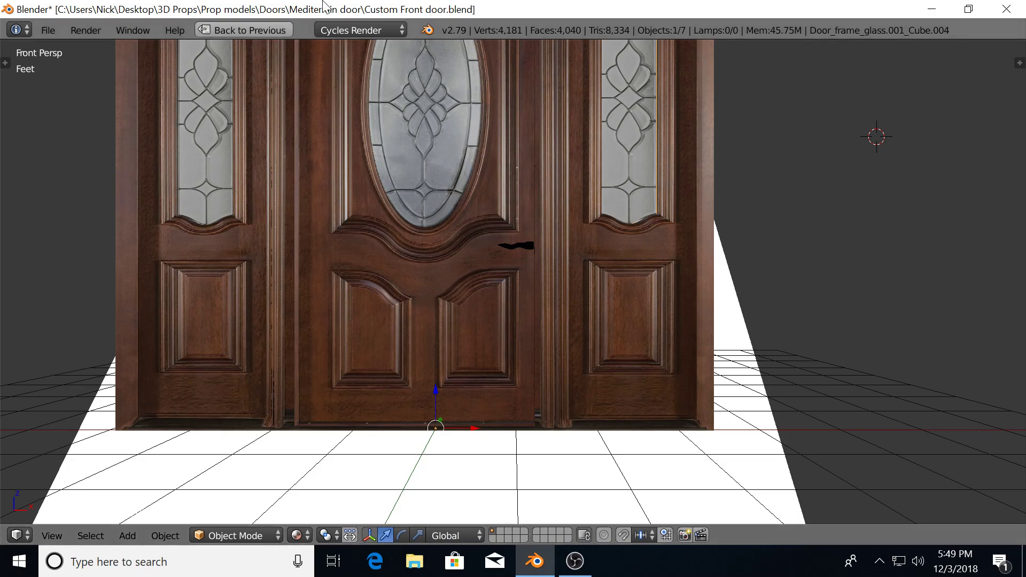
Switch the viewport to the UV/Image Editor and display the Front door.jpg texture in full.
click(19, 535)
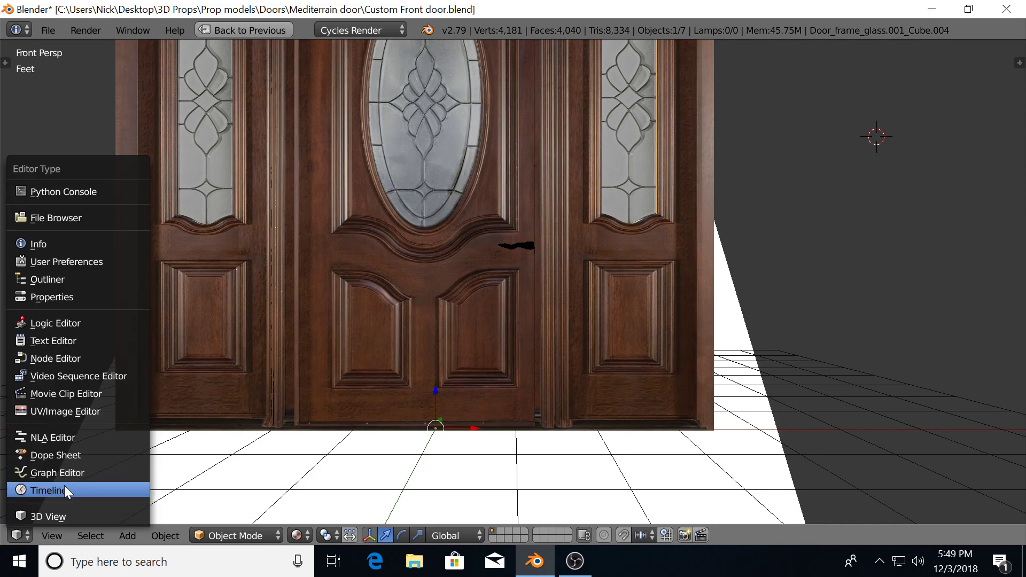
click(78, 410)
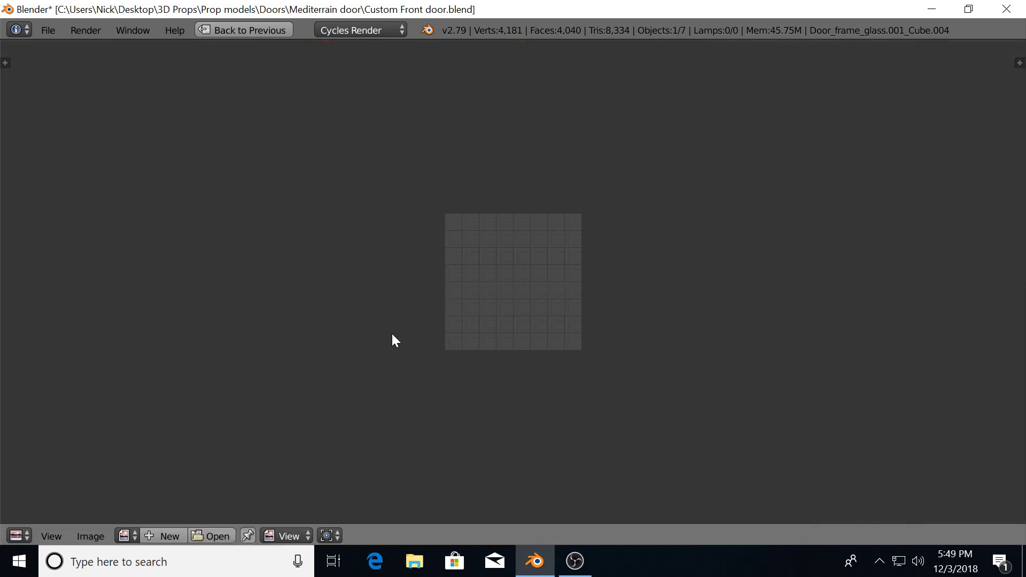
scroll(313, 490, down, 1)
click(128, 535)
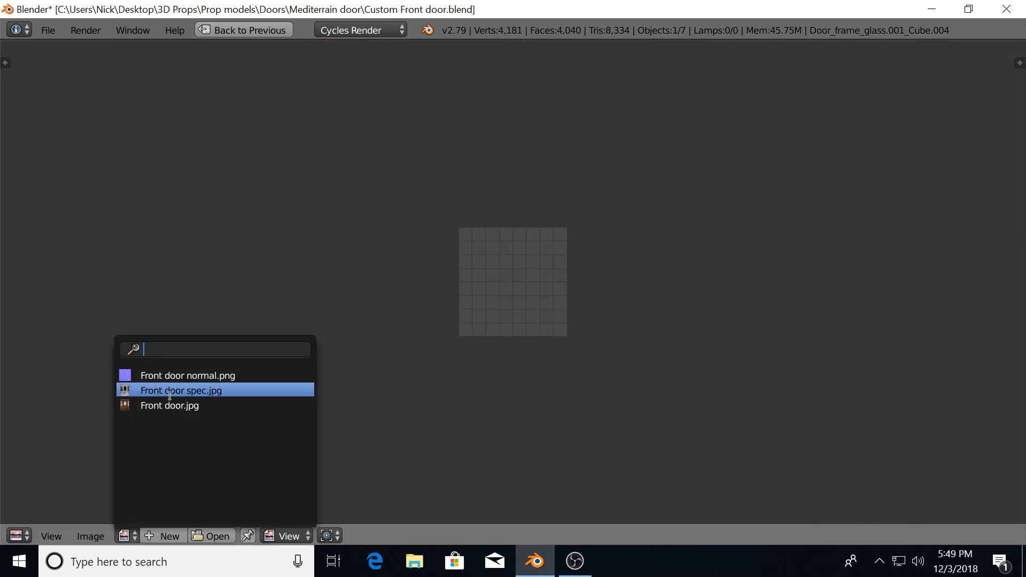
click(199, 404)
scroll(466, 264, down, 2)
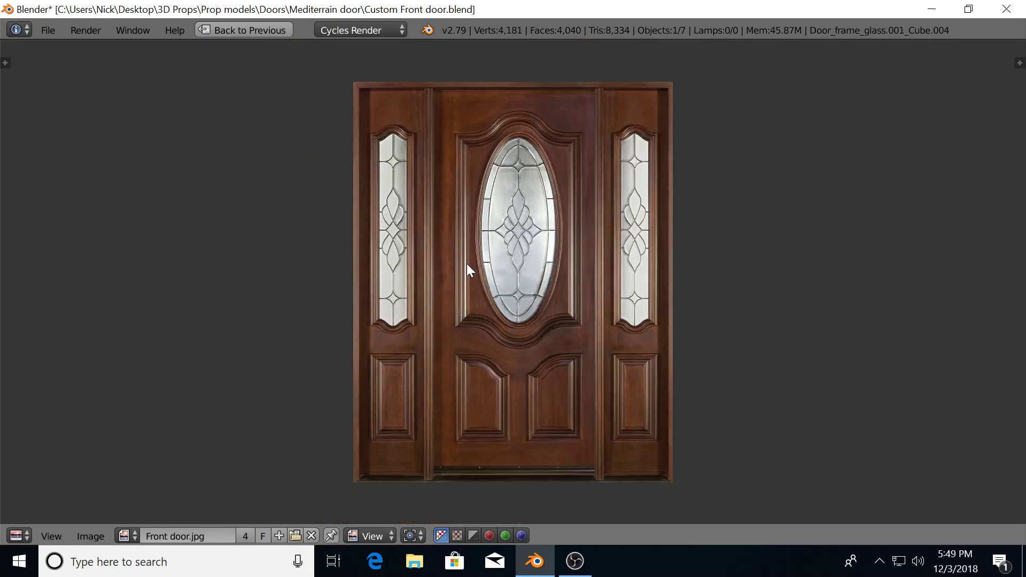
scroll(525, 254, down, 4)
scroll(513, 257, up, 2)
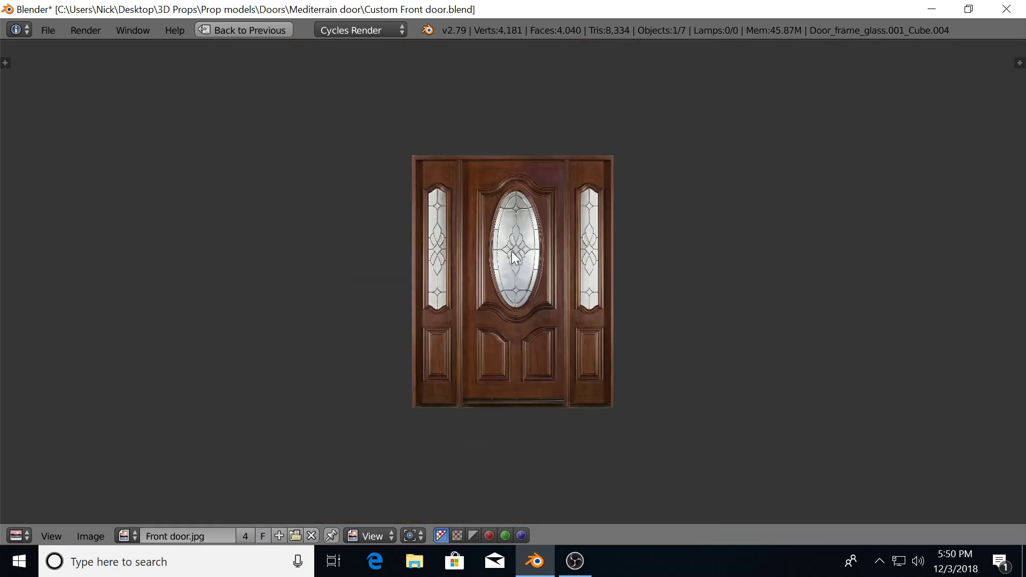
Restore the multi-area layout from the maximized editor, keeping the door texture displayed in the UV/Image Editor.
key(ctrl+space)
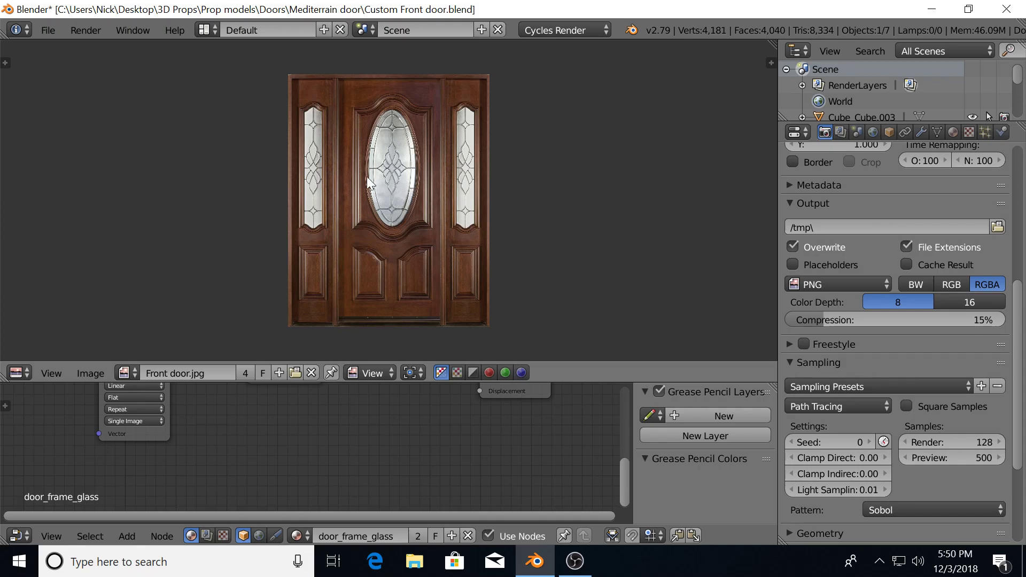
click(24, 370)
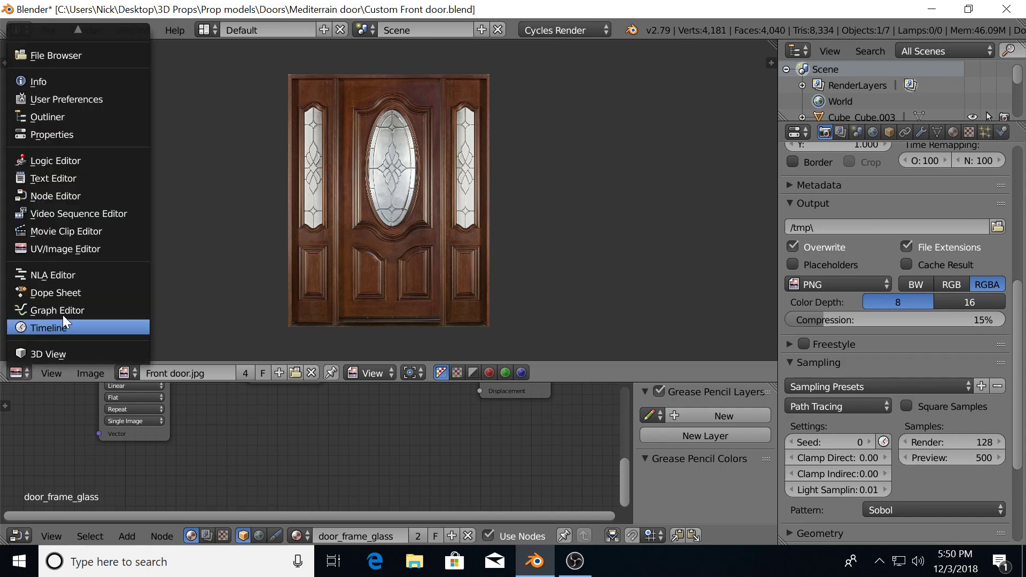
click(68, 249)
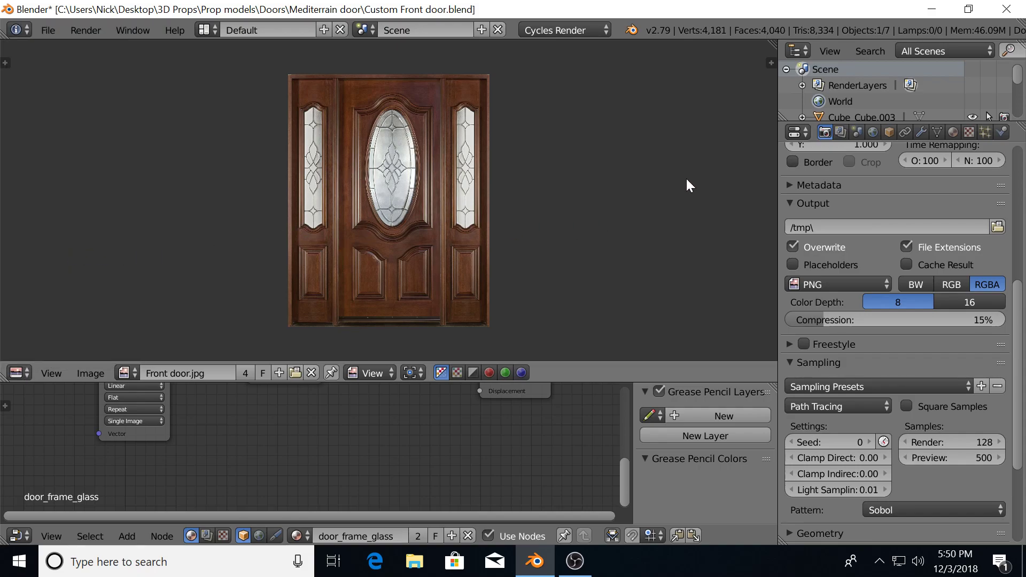
scroll(522, 213, down, 3)
scroll(508, 202, up, 3)
middle_drag(527, 175, 506, 182)
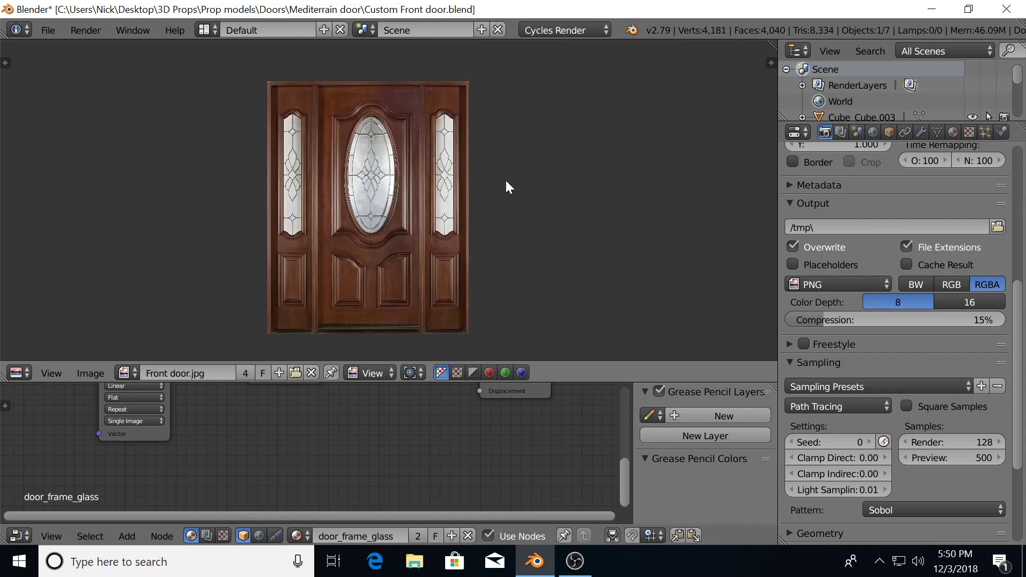
Switch to the UV Editing screen layout and display the door model with its textures.
click(203, 30)
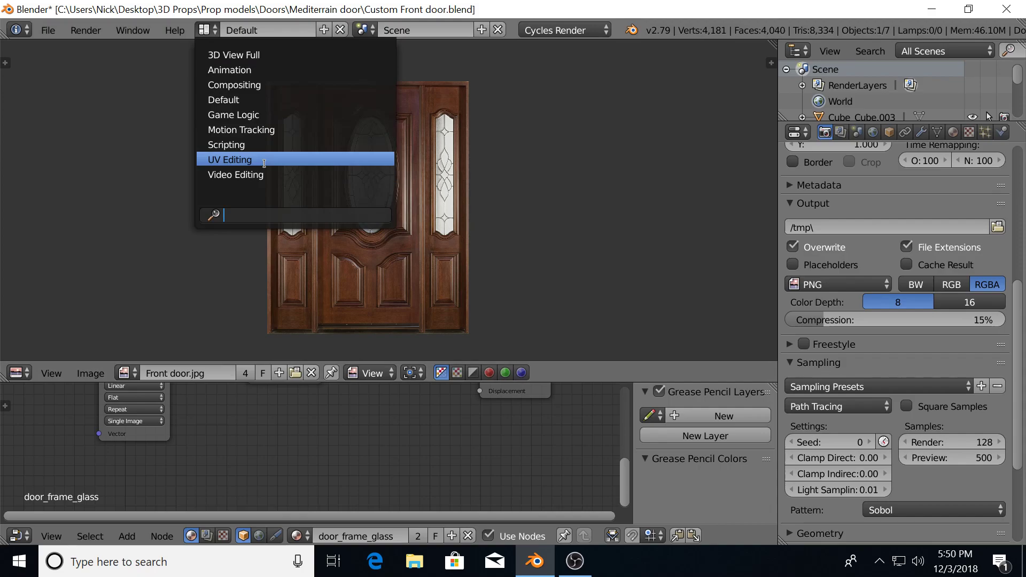
click(264, 160)
scroll(766, 210, down, 4)
middle_drag(662, 199, 871, 326)
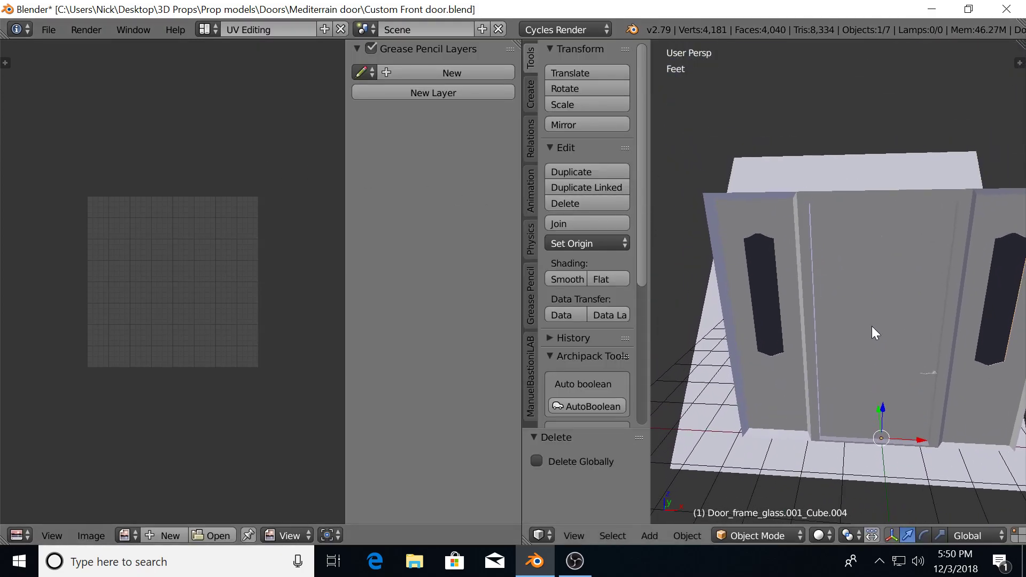
click(824, 533)
click(850, 449)
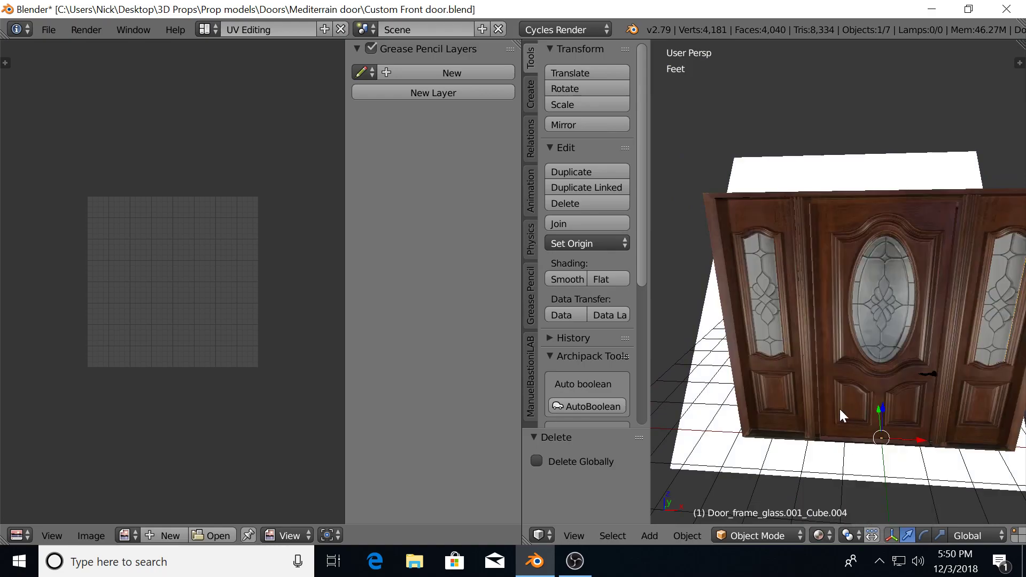
Show the Front door.jpg texture in the image editor beside the door model.
click(127, 535)
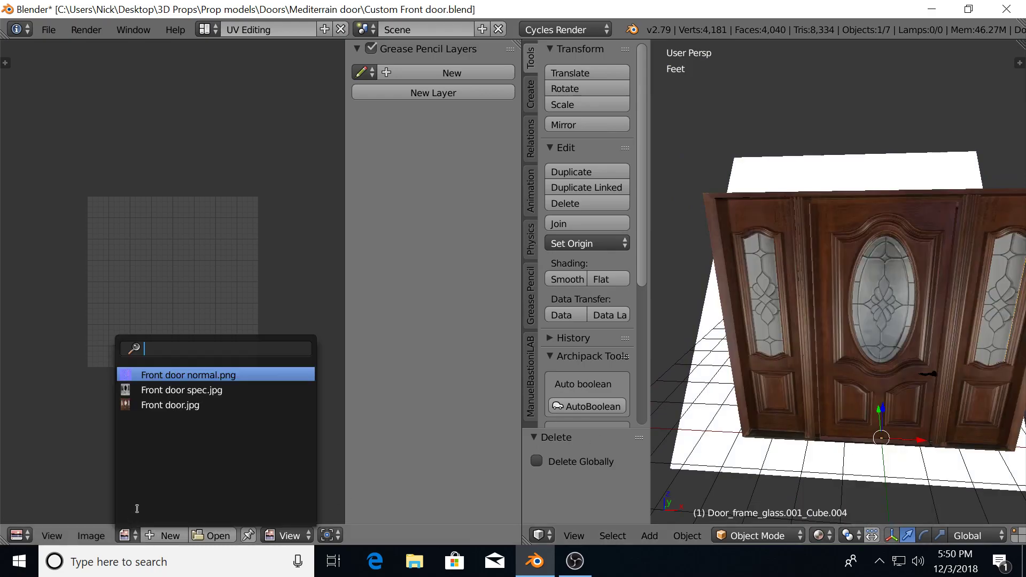
click(173, 405)
scroll(262, 342, down, 5)
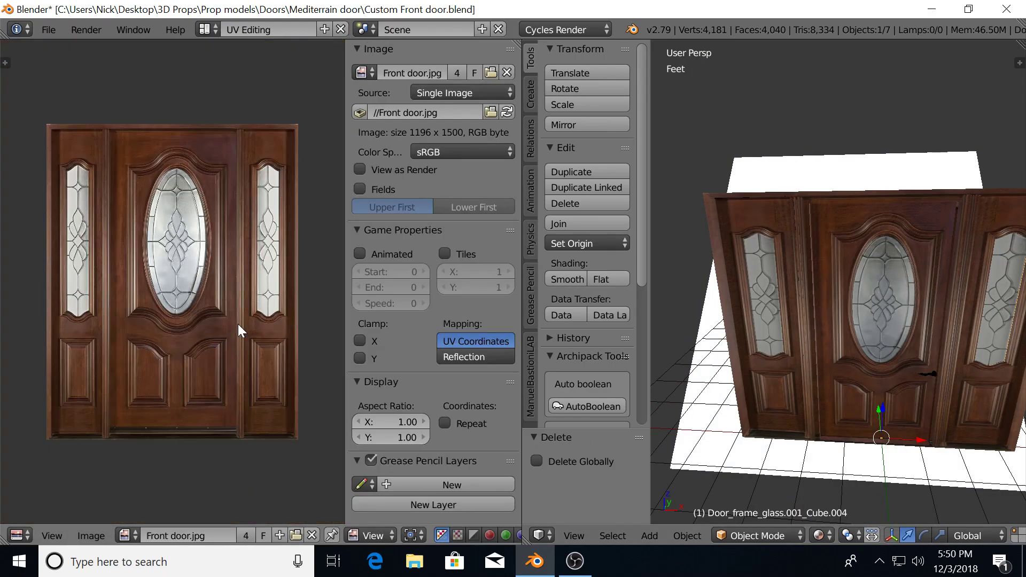
scroll(241, 319, up, 2)
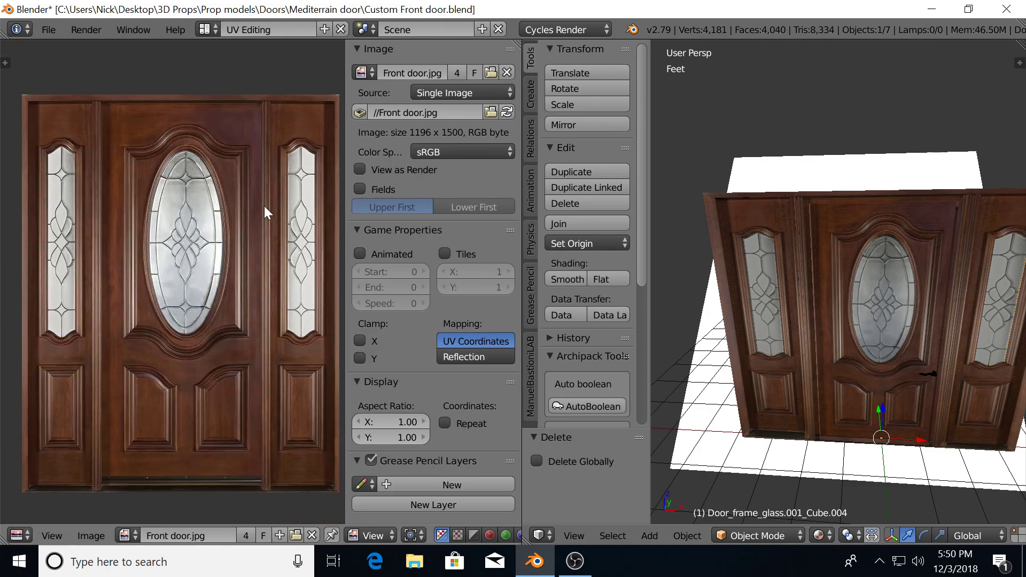
Compare the oval glass and mouldings of the door model from the front with the texture image.
middle_drag(802, 362, 766, 327)
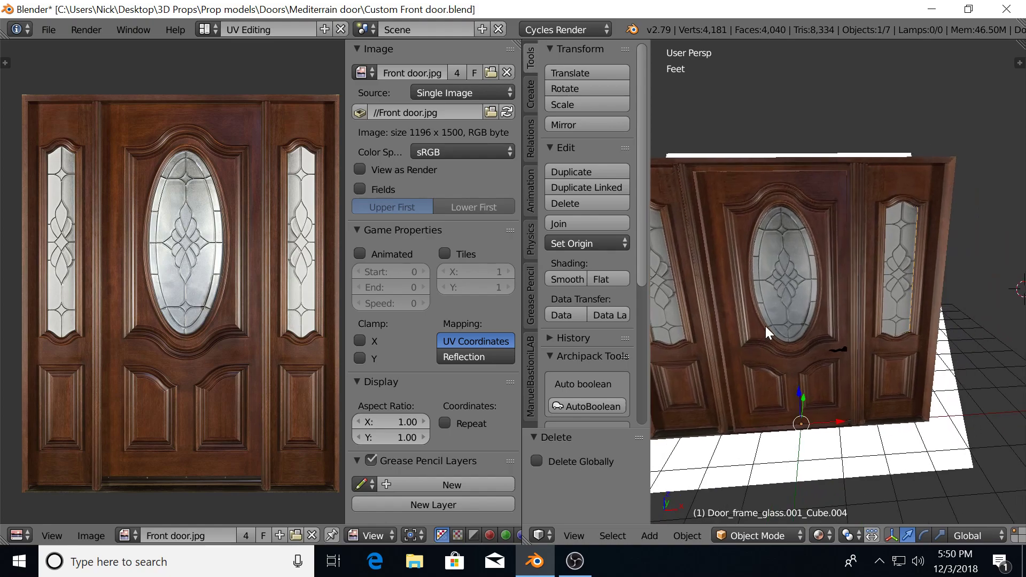
key(KP_1)
scroll(837, 294, up, 4)
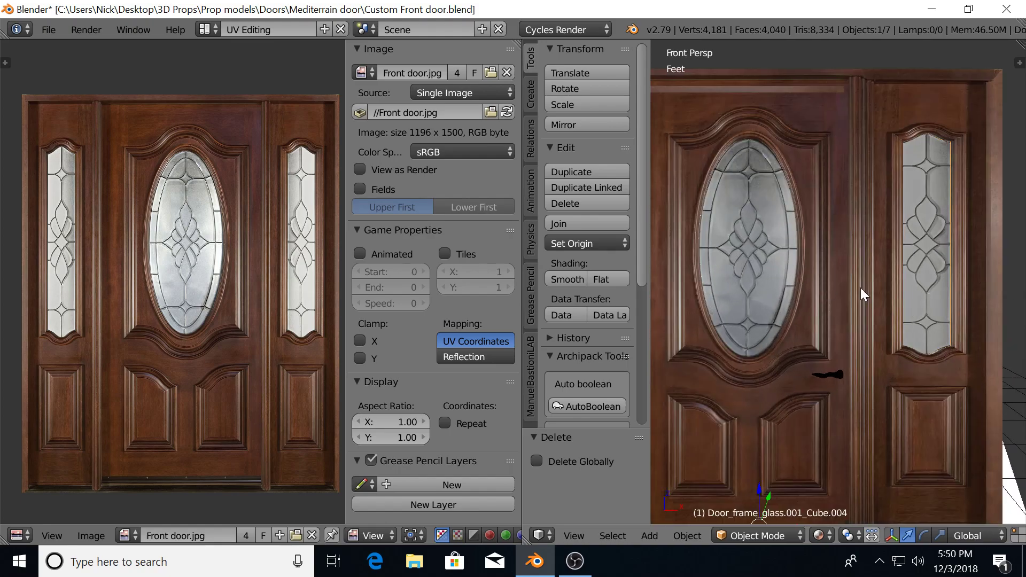
scroll(863, 287, up, 5)
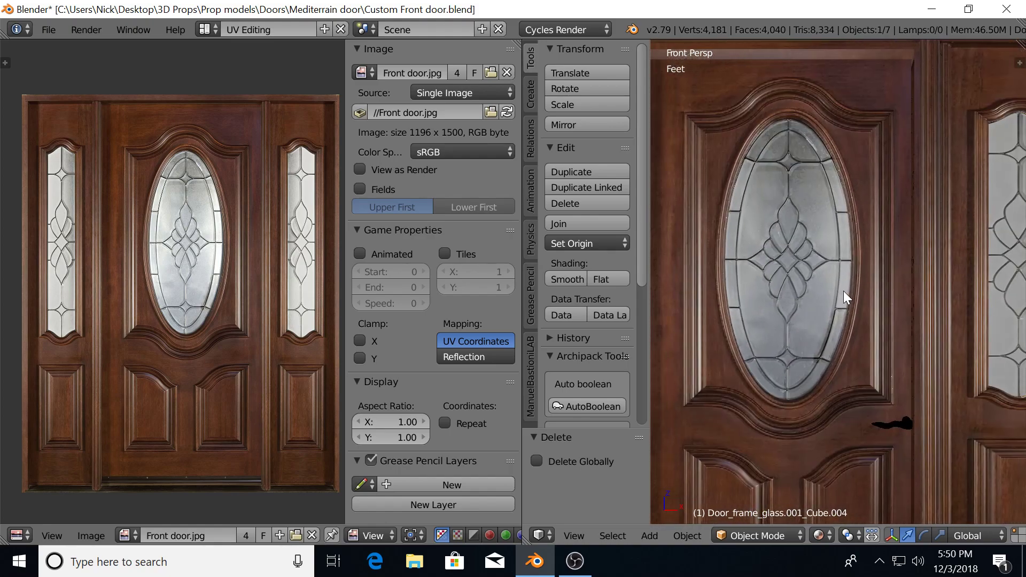
shift+middle_drag(771, 171, 780, 169)
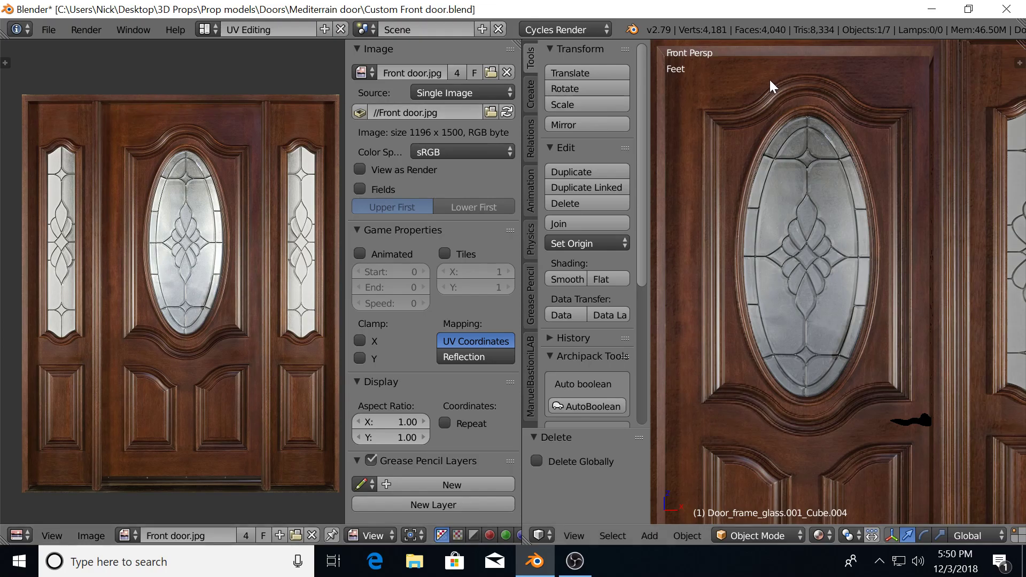
scroll(821, 184, down, 5)
Try to move the centre door along the Y axis from an angled view.
middle_drag(767, 172, 835, 388)
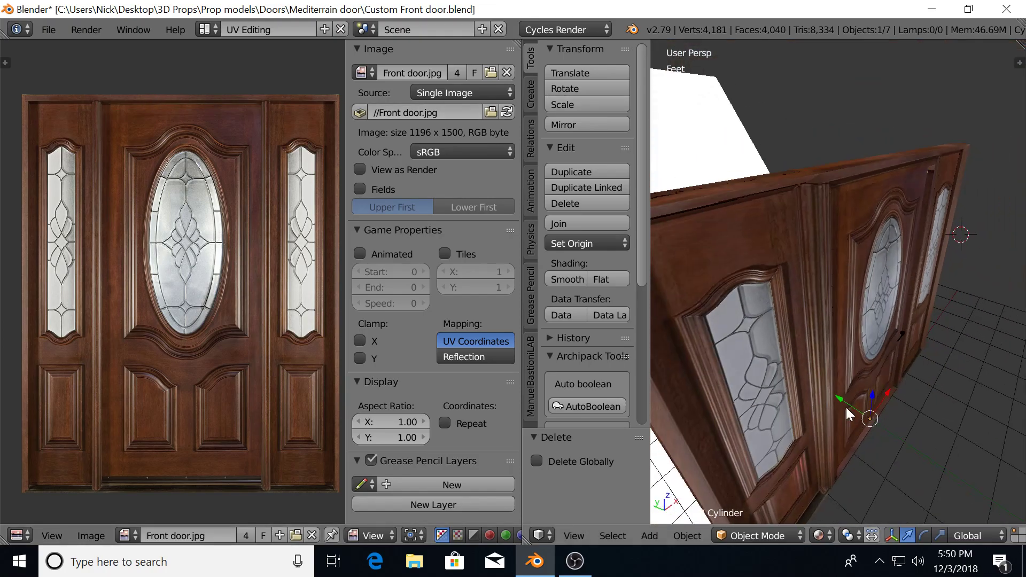
drag(837, 394, 866, 402)
right_click(866, 402)
Select the door frame around the centre door and enter Edit Mode to show its UV layout over the texture.
middle_drag(892, 260, 845, 252)
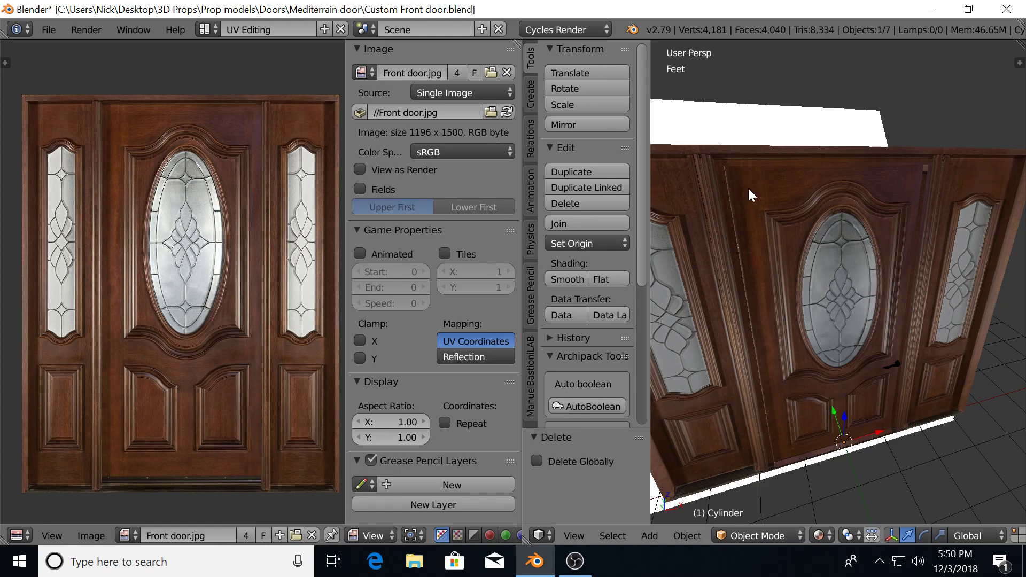
middle_drag(732, 232, 782, 236)
middle_drag(859, 262, 827, 270)
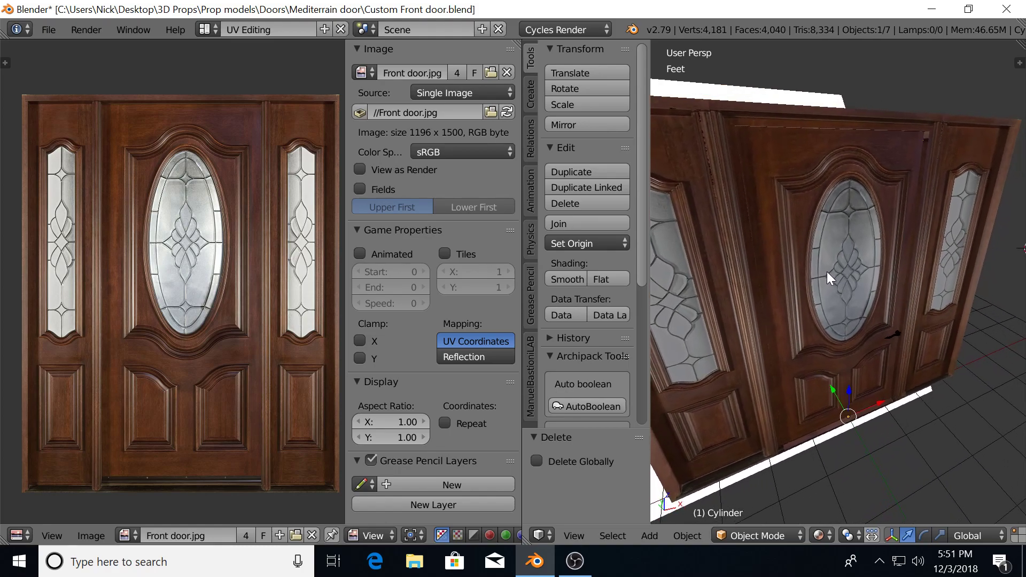
middle_drag(822, 261, 809, 294)
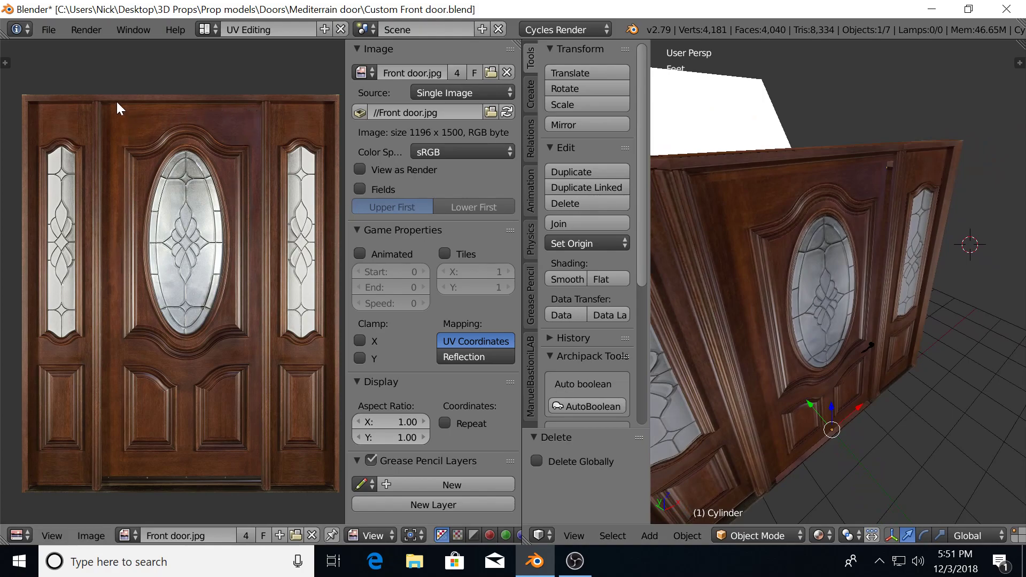
mouse_move(903, 201)
middle_down()
mouse_move(879, 197)
mouse_move(882, 225)
mouse_move(902, 222)
mouse_move(815, 219)
mouse_move(859, 221)
middle_up()
right_click(822, 218)
key(Tab)
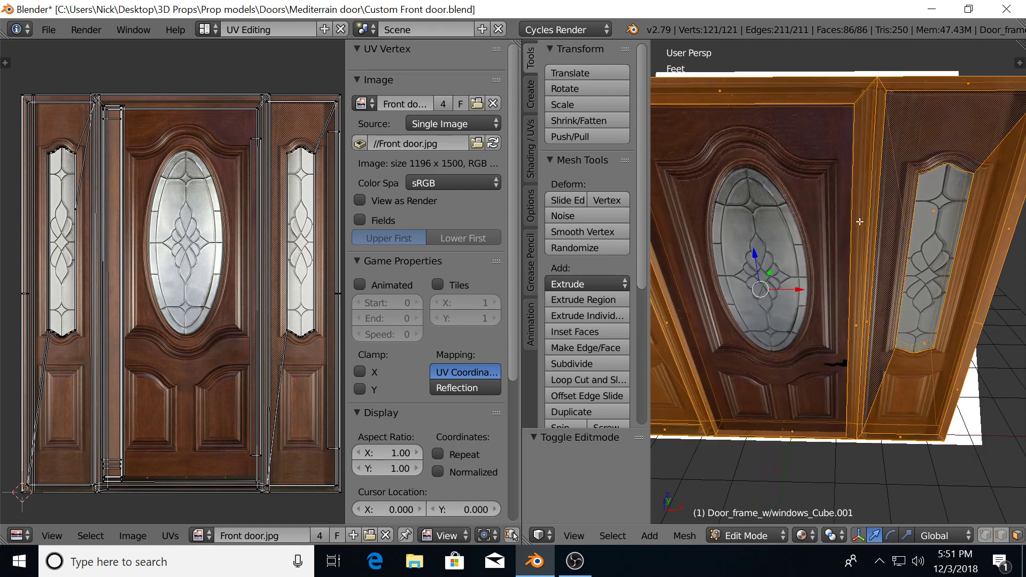
Examine the door frame's mesh from several angles against its UV layout on the texture.
middle_drag(829, 190, 801, 153)
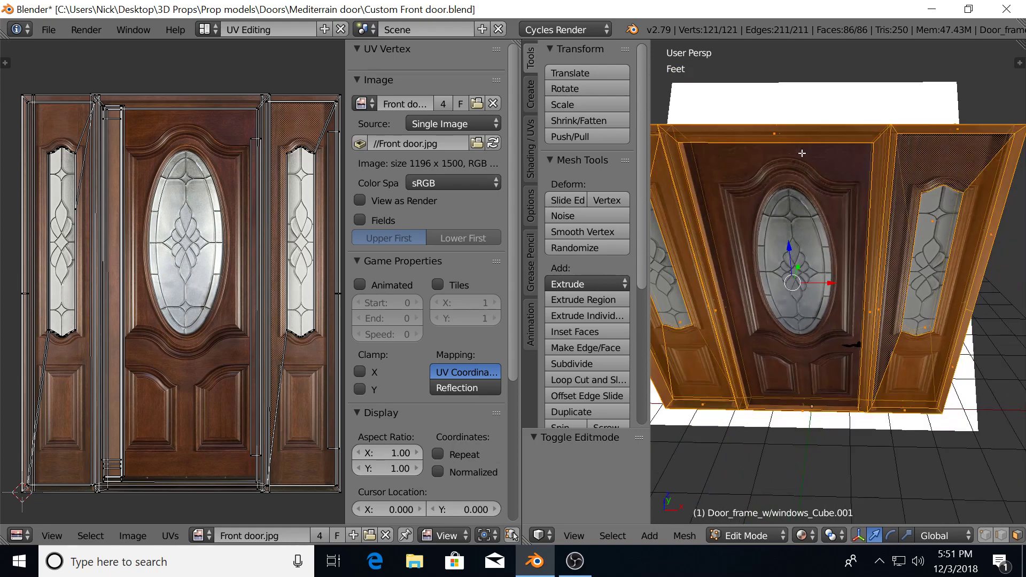
middle_drag(819, 256, 830, 224)
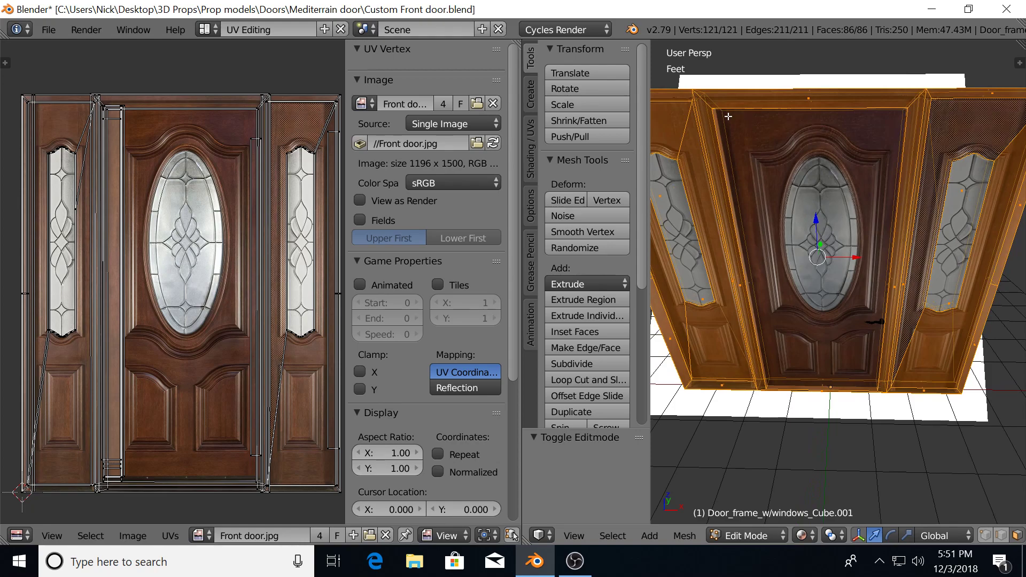
middle_drag(779, 137, 796, 124)
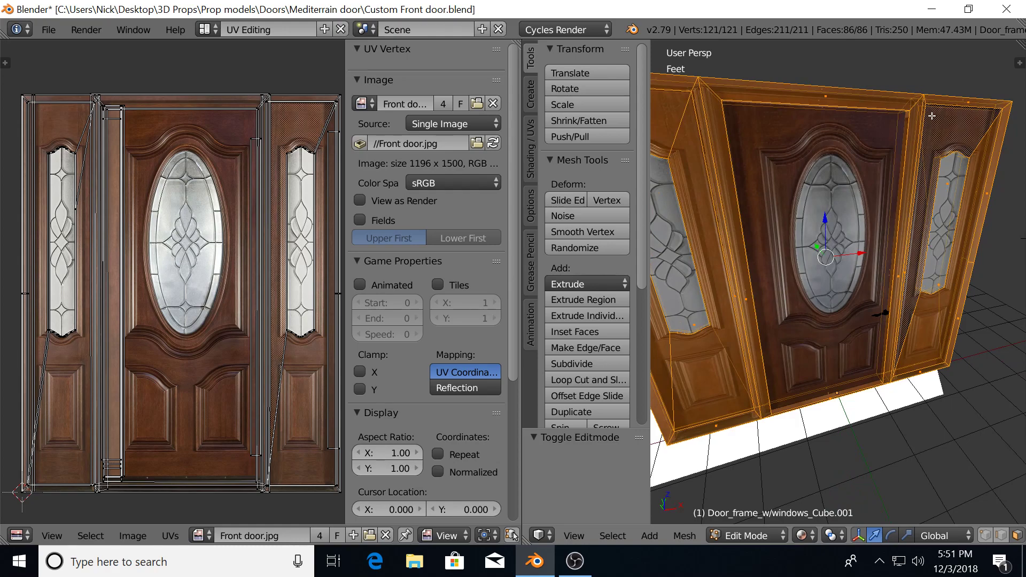
middle_drag(870, 166, 846, 343)
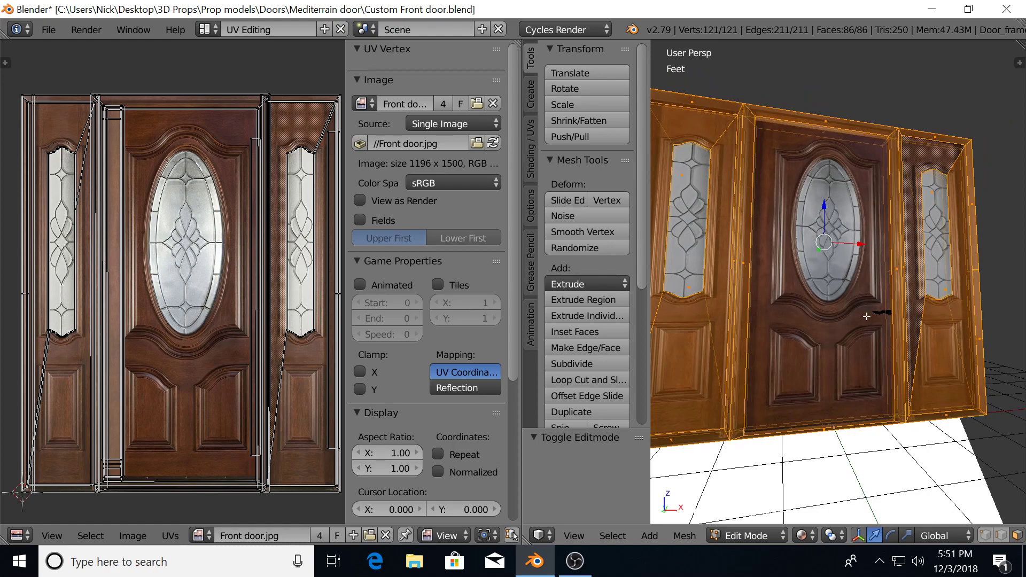
middle_drag(853, 271, 823, 278)
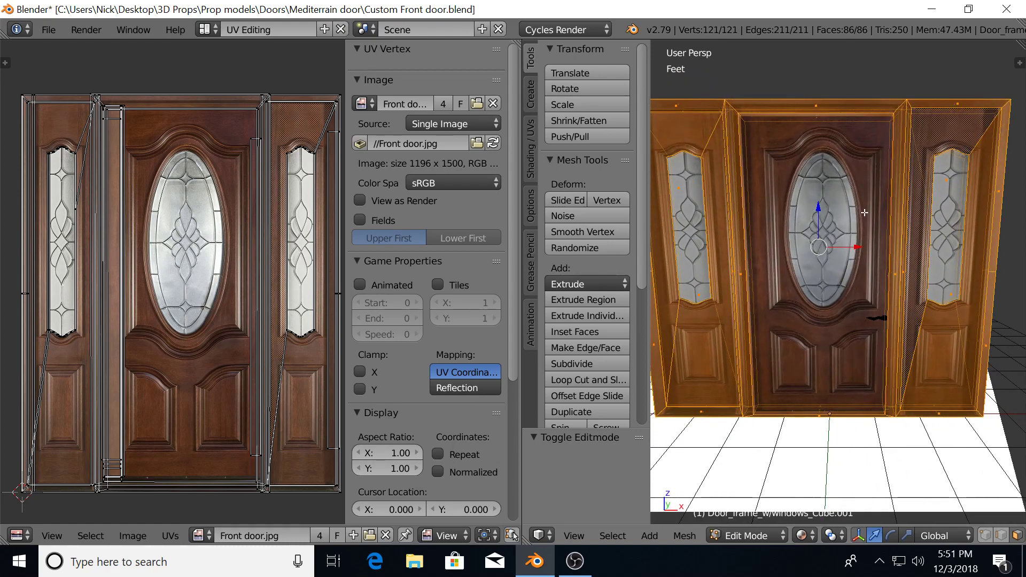
scroll(869, 203, up, 1)
shift+middle_drag(874, 194, 828, 207)
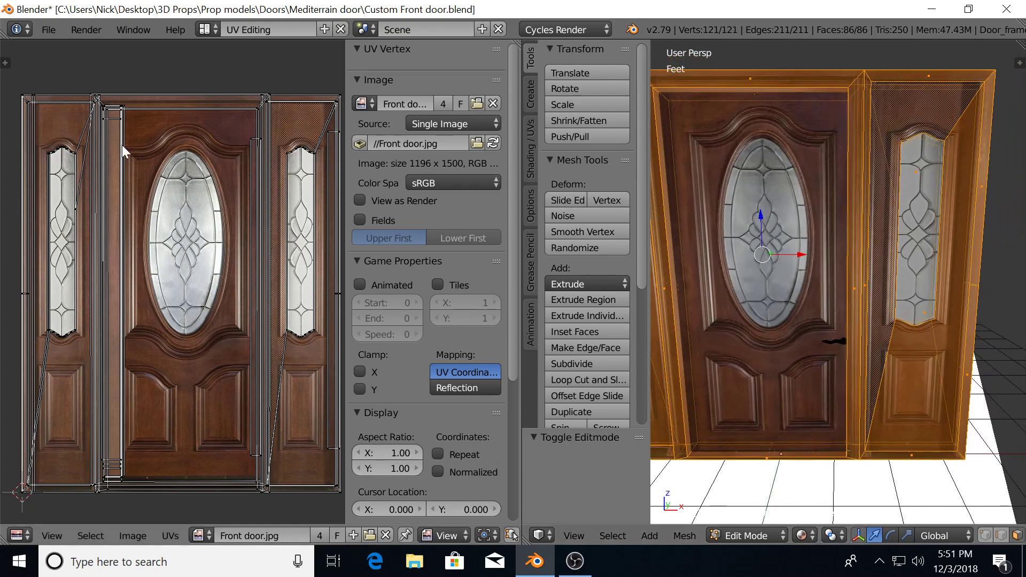
Deselect the whole door frame mesh in Edit Mode.
key(a)
key(a)
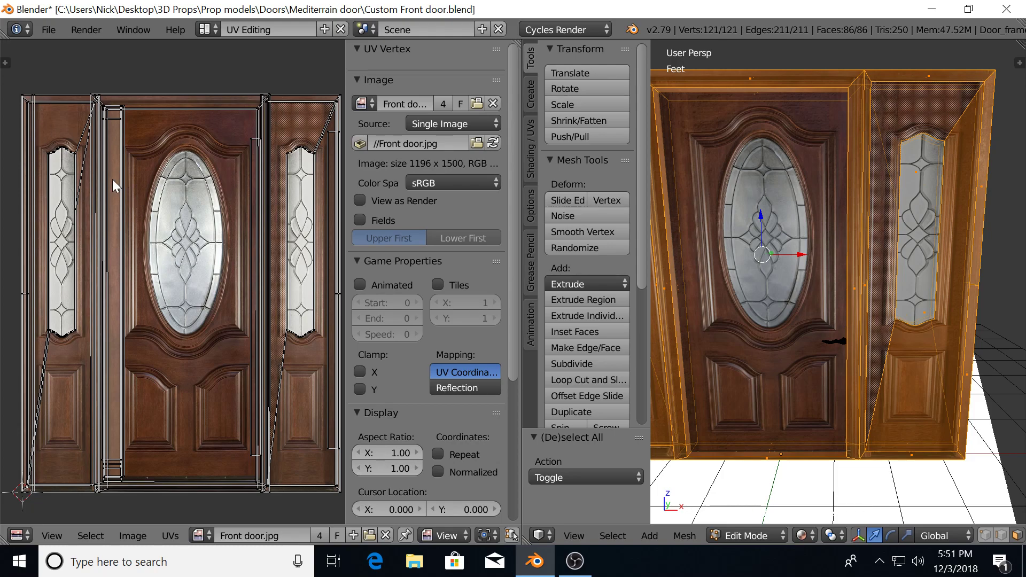
key(Tab)
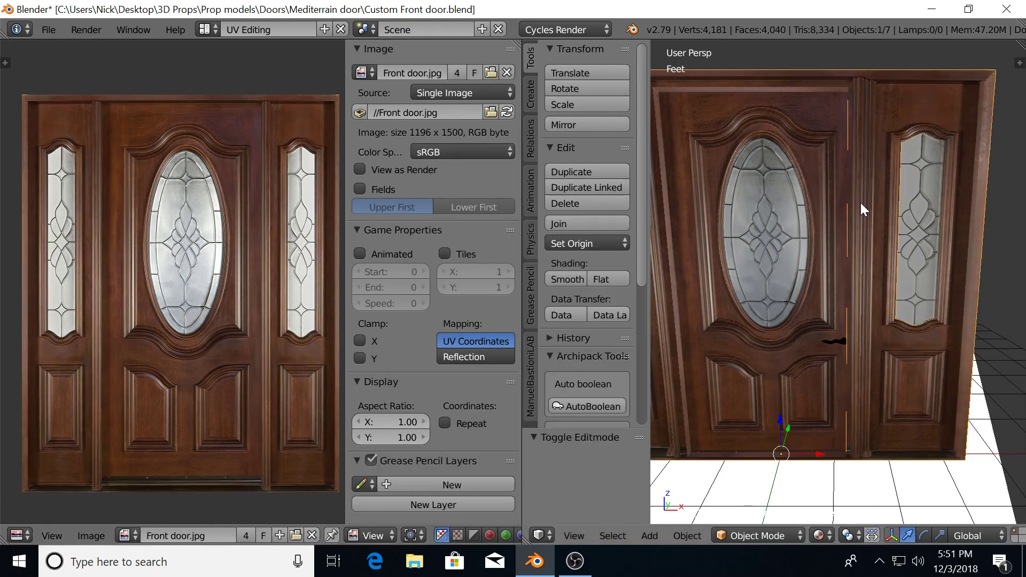
key(Tab)
key(a)
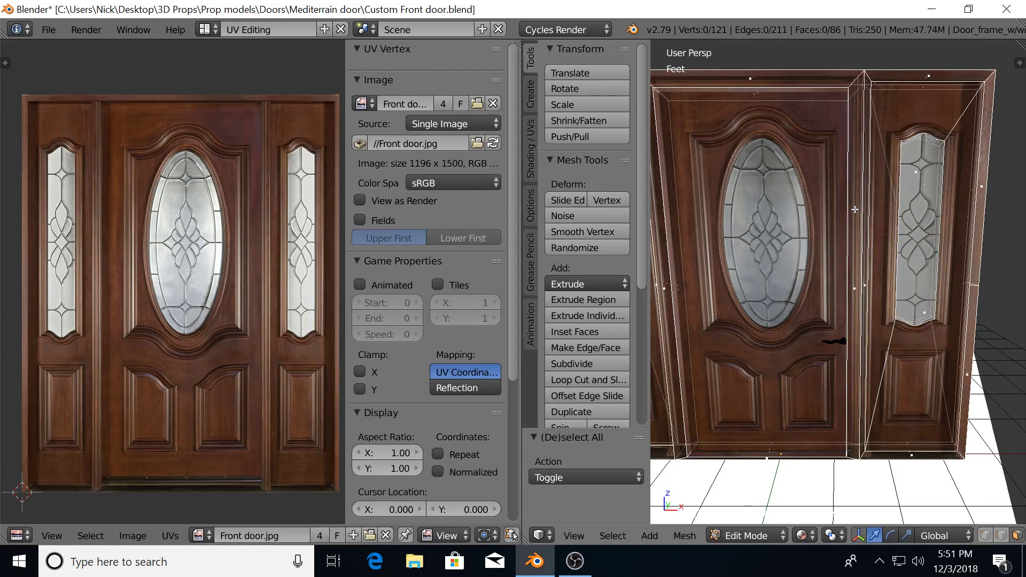
Select individual faces of the frame post between the door and the right sidelight to show where each lies on the texture.
right_click(857, 281)
scroll(865, 283, up, 3)
scroll(868, 283, up, 1)
scroll(869, 537, down, 5)
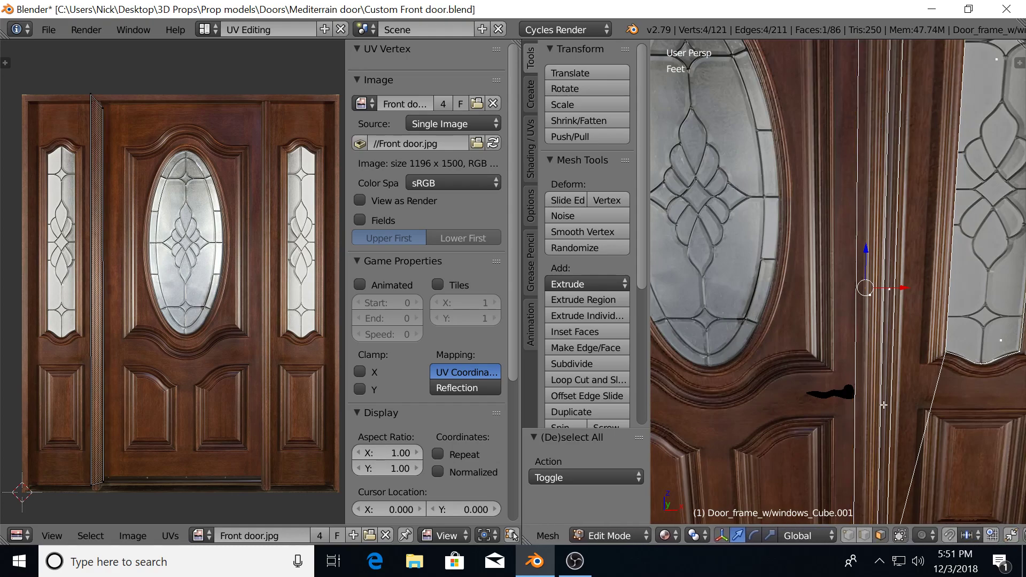
right_click(870, 295)
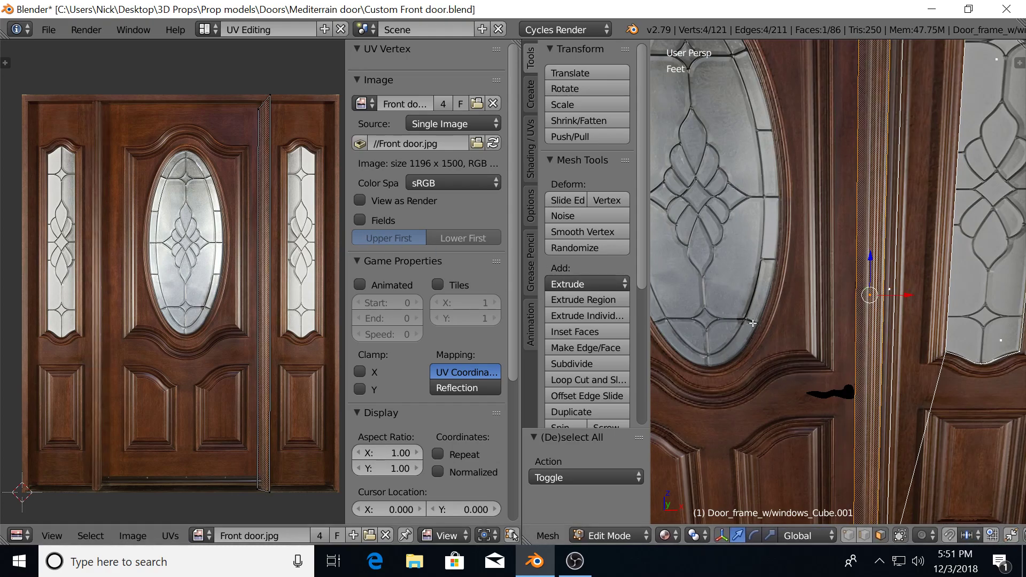
Select faces of the frame header and around the left sidelight one at a time to show where each lies on the texture.
scroll(852, 250, down, 4)
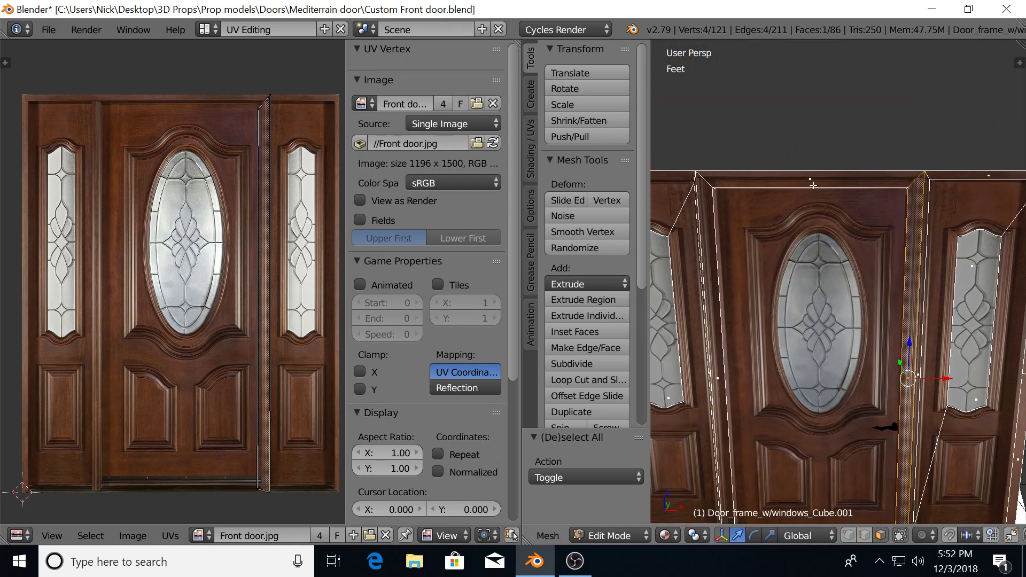
right_click(811, 182)
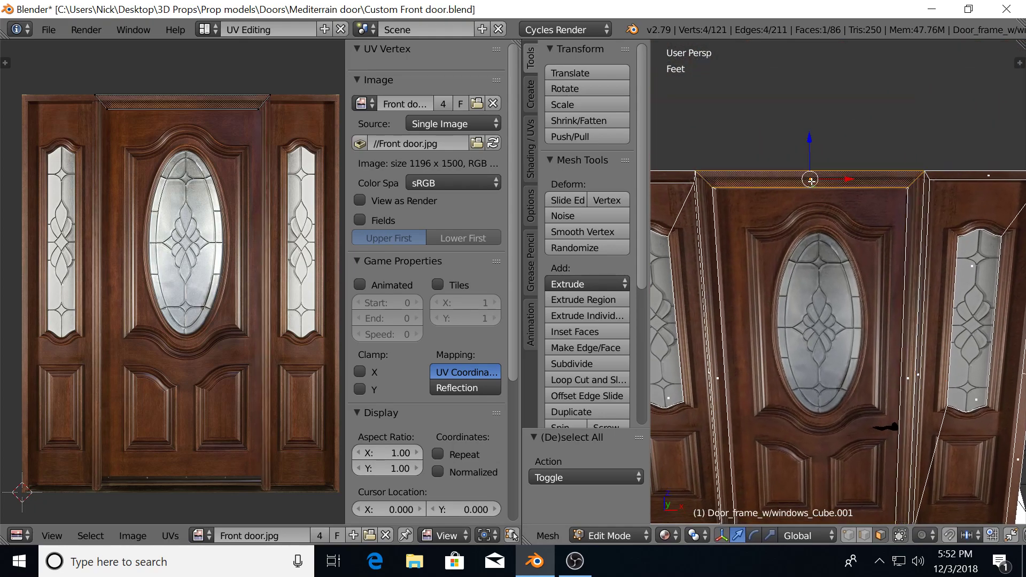
right_click(707, 224)
middle_drag(708, 225, 830, 194)
right_click(792, 104)
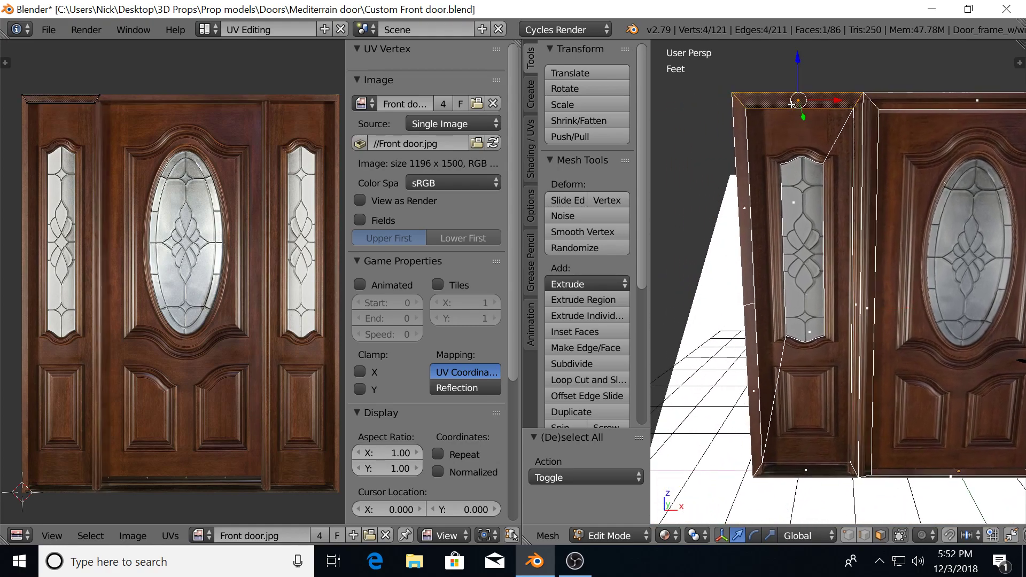
right_click(737, 134)
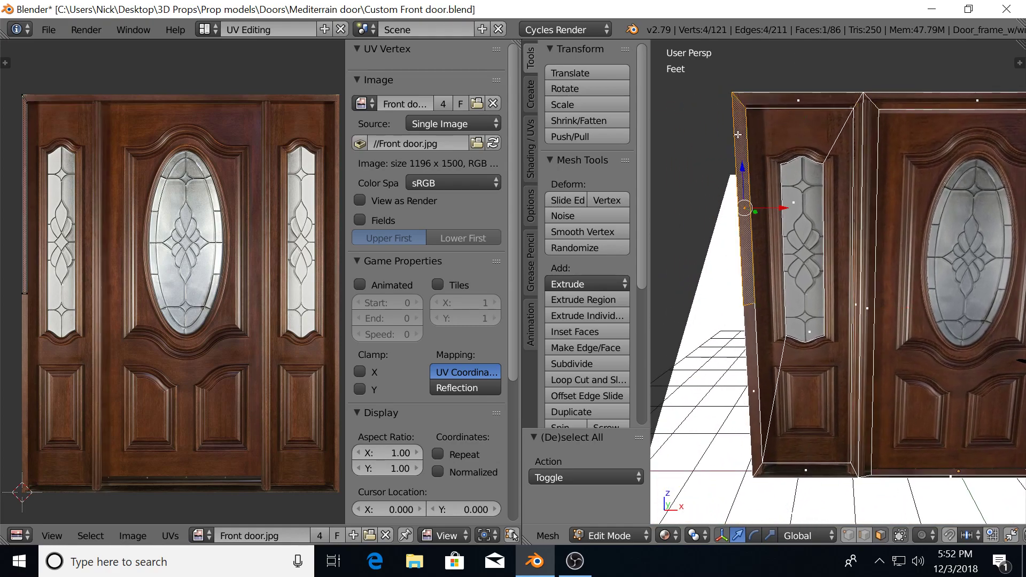
right_click(825, 472)
right_click(855, 419)
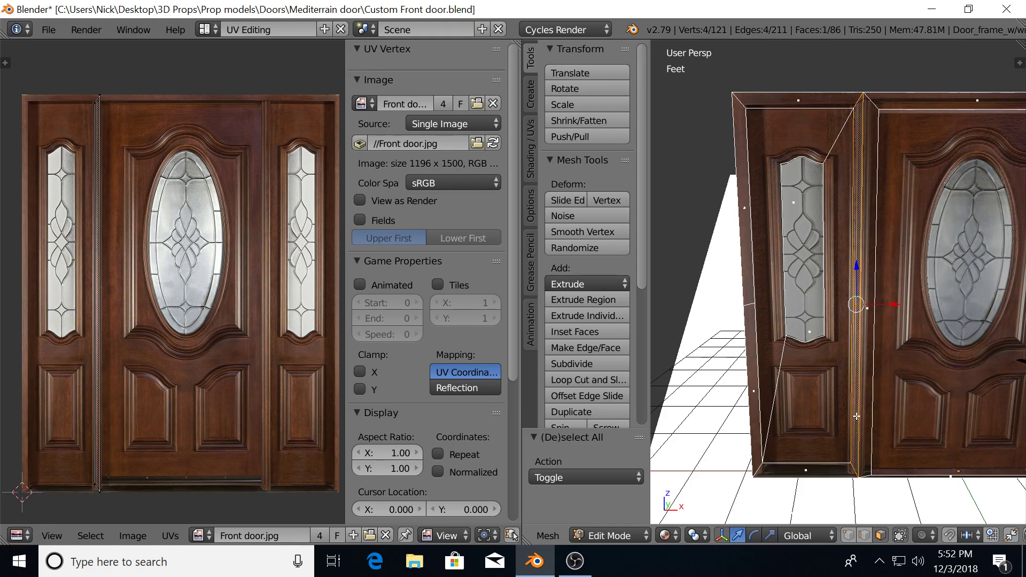
Deselect the mesh and examine the frame post between the left sidelight and the door from several angles.
scroll(861, 364, up, 4)
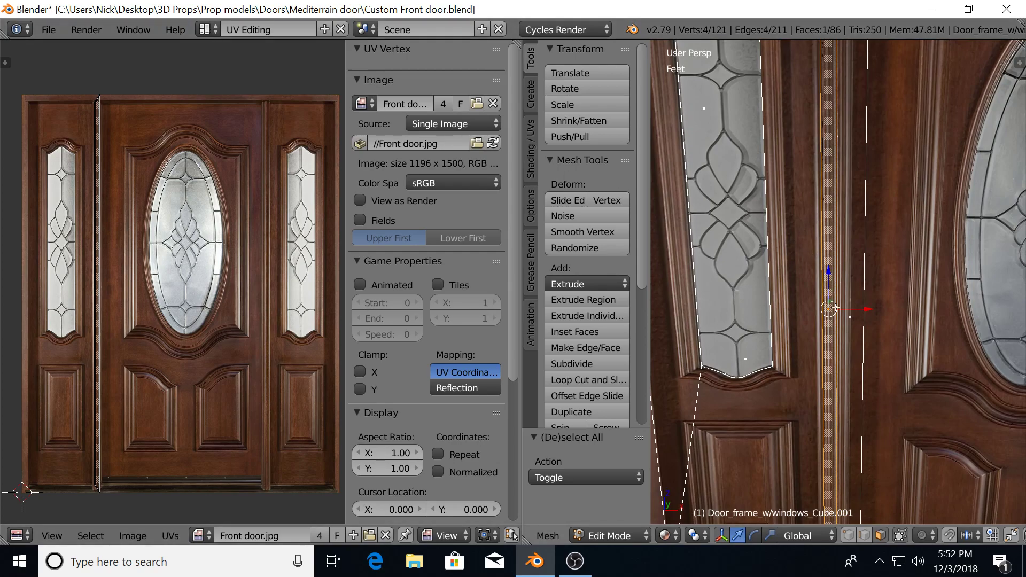
key(a)
scroll(866, 326, up, 4)
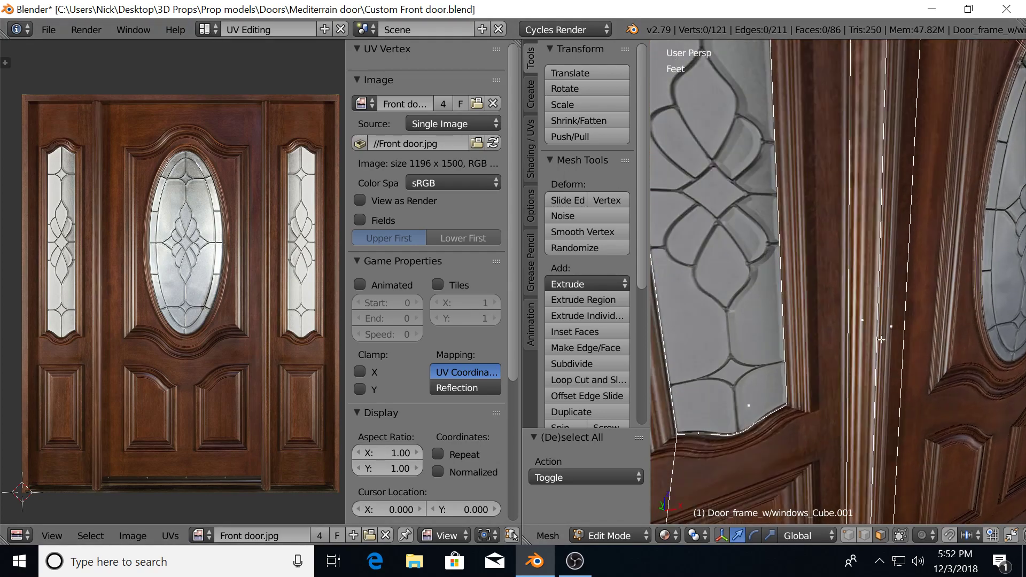
scroll(876, 342, down, 2)
scroll(838, 344, down, 2)
middle_drag(838, 345, 858, 349)
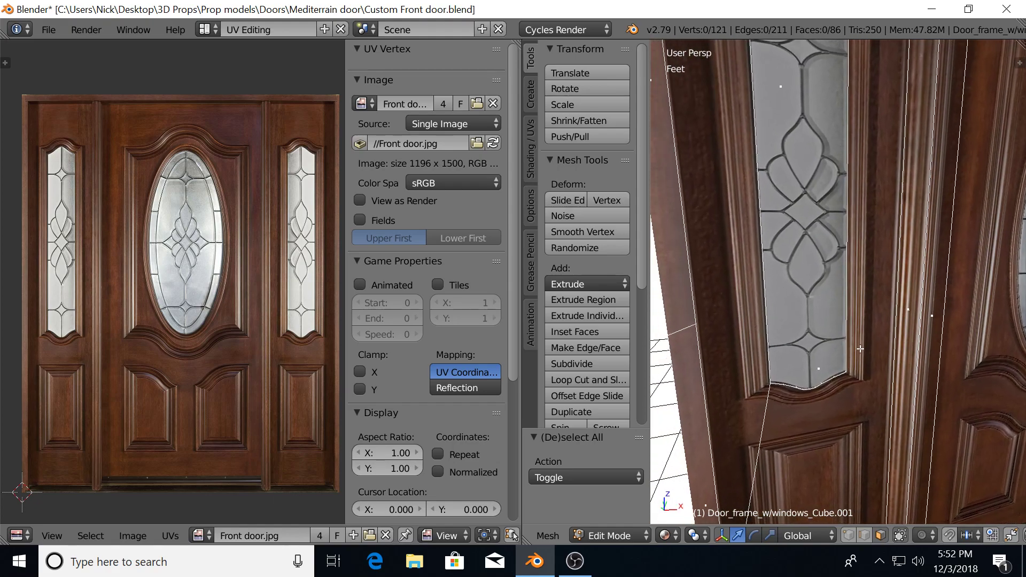
scroll(854, 334, down, 1)
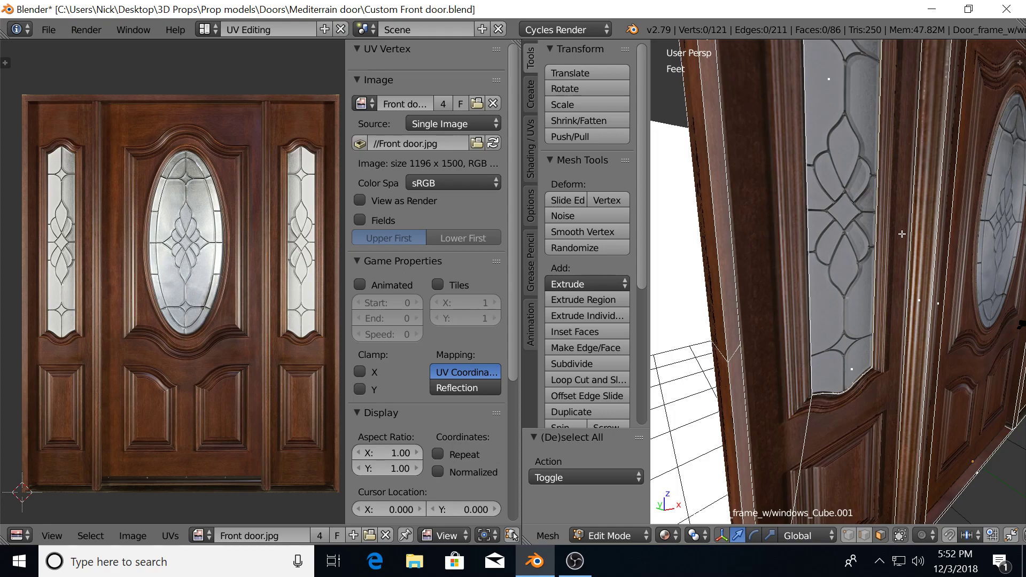
scroll(877, 231, up, 3)
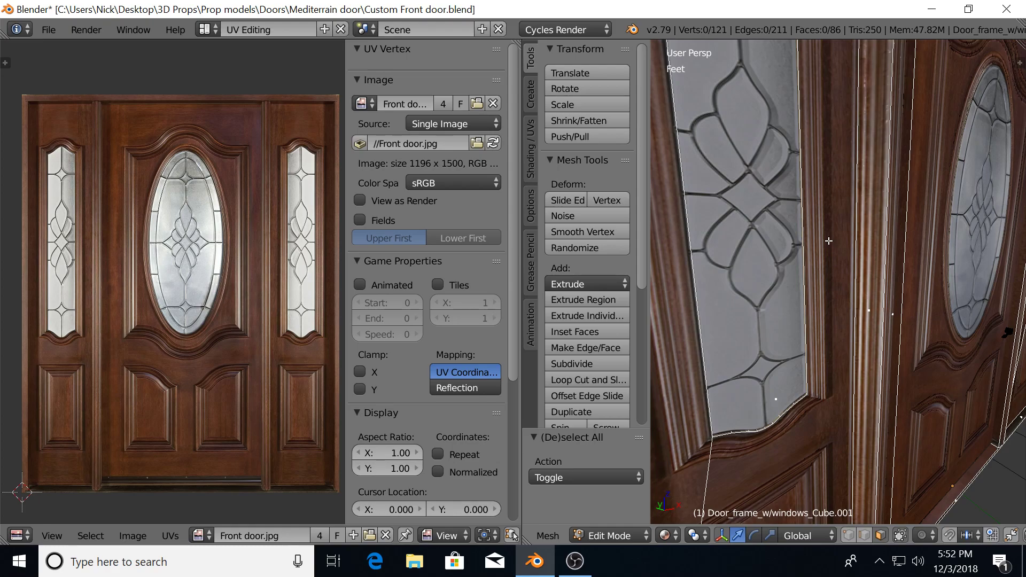
middle_drag(831, 240, 802, 259)
scroll(770, 260, down, 6)
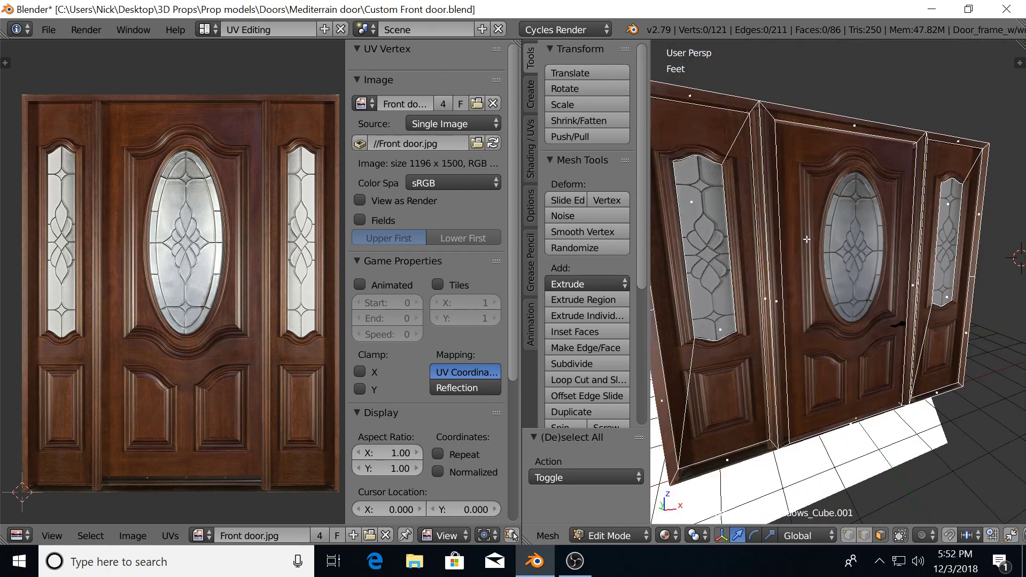
middle_drag(804, 242, 772, 293)
scroll(772, 293, up, 3)
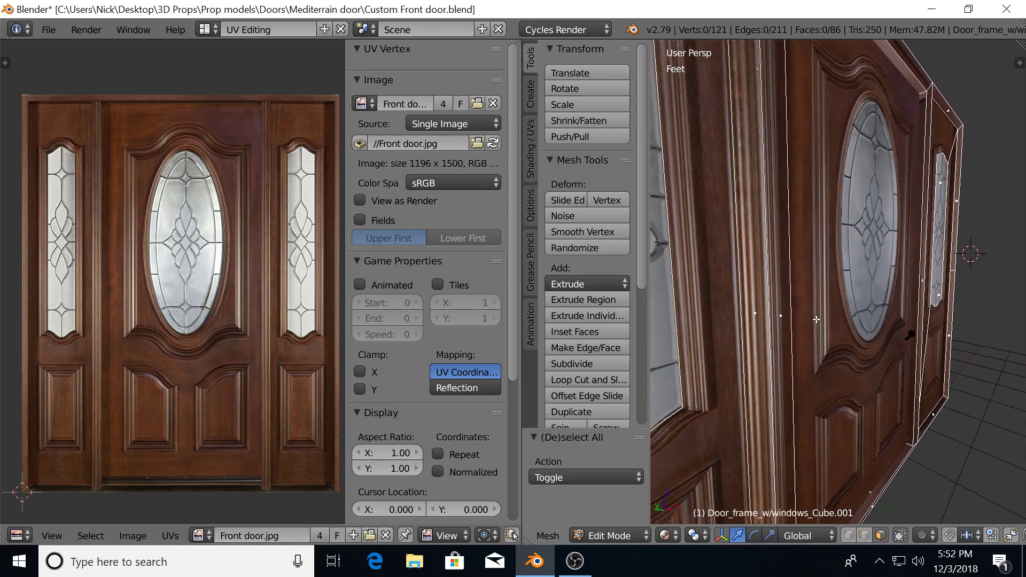
Select individual faces of the post between the left sidelight and the door to compare their UV positions on the texture.
right_click(834, 319)
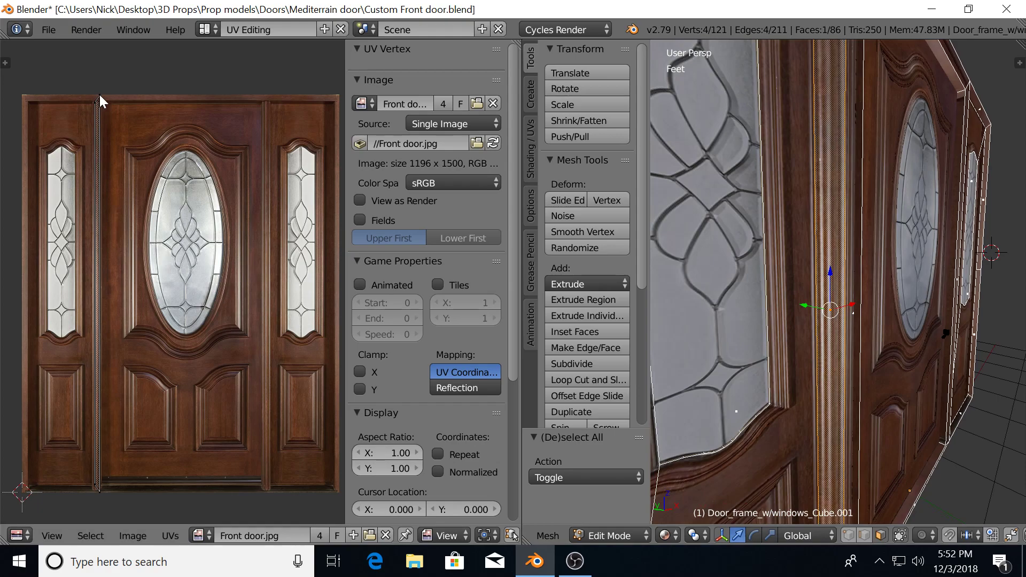
middle_drag(817, 290, 756, 294)
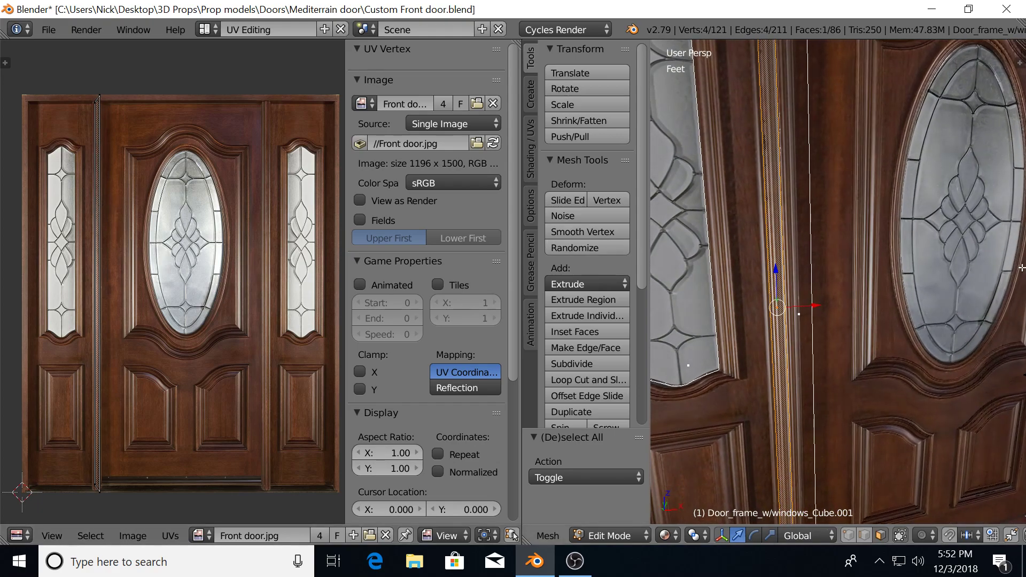
right_click(798, 314)
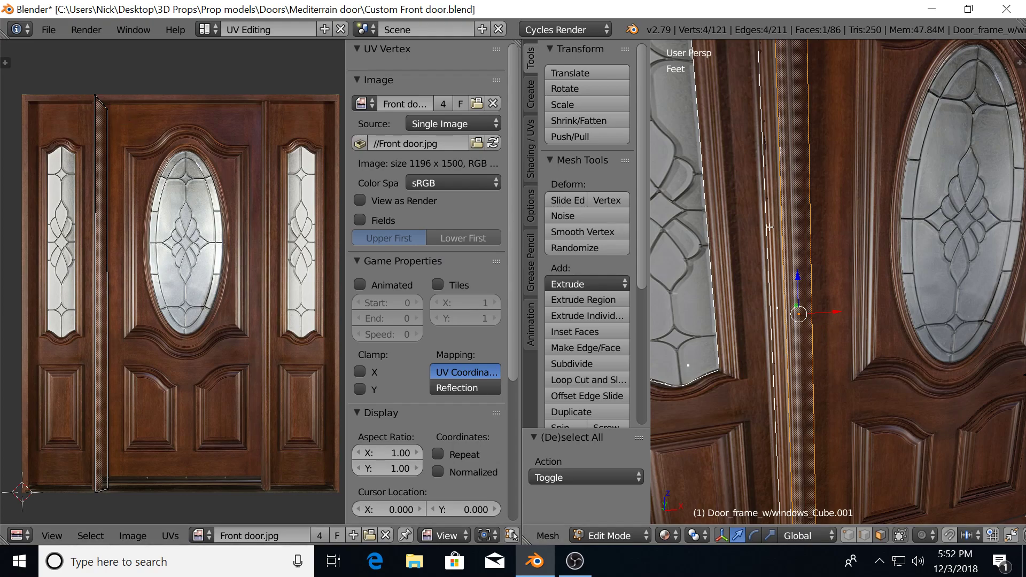
middle_drag(752, 222, 697, 225)
right_click(787, 286)
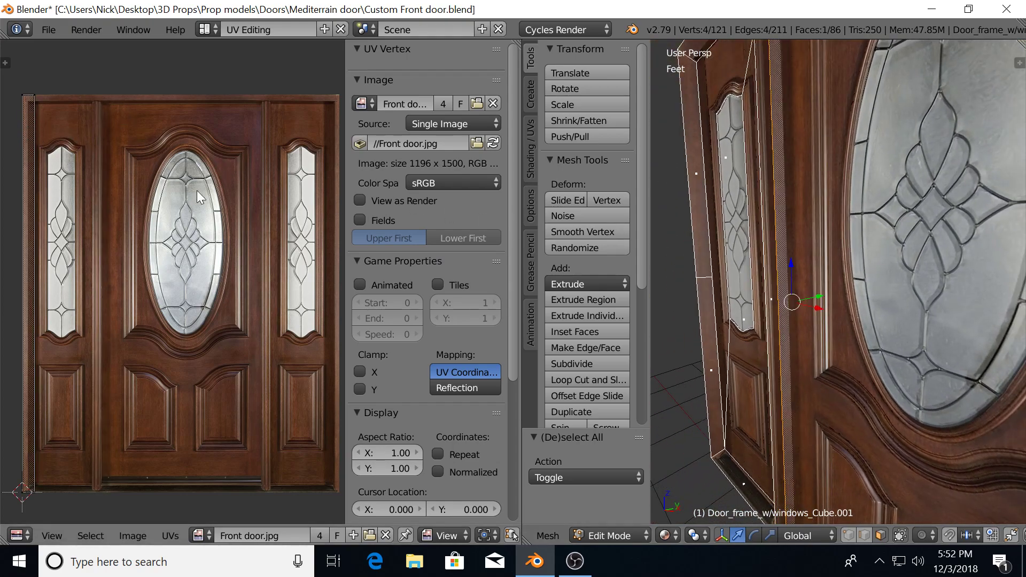
Select two adjacent faces of the post between the door and the right sidelight to show their UV positions.
scroll(789, 304, down, 1)
middle_drag(786, 313, 832, 292)
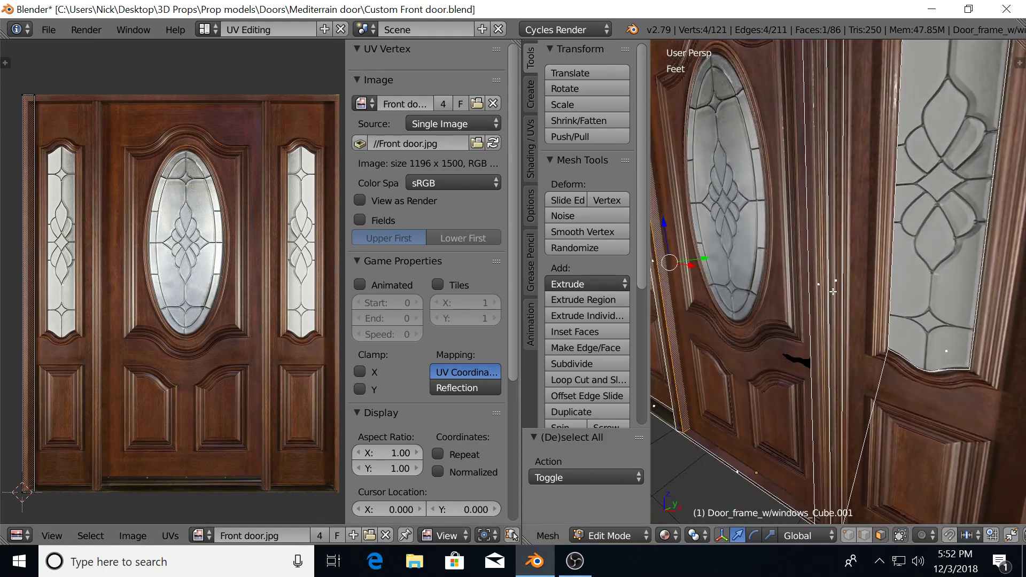
right_click(833, 291)
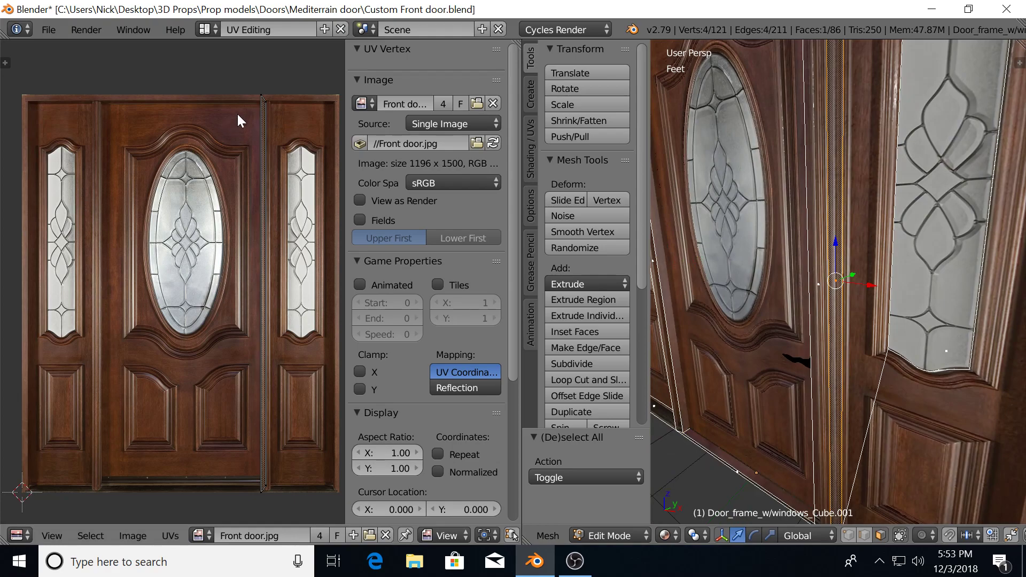
right_click(825, 236)
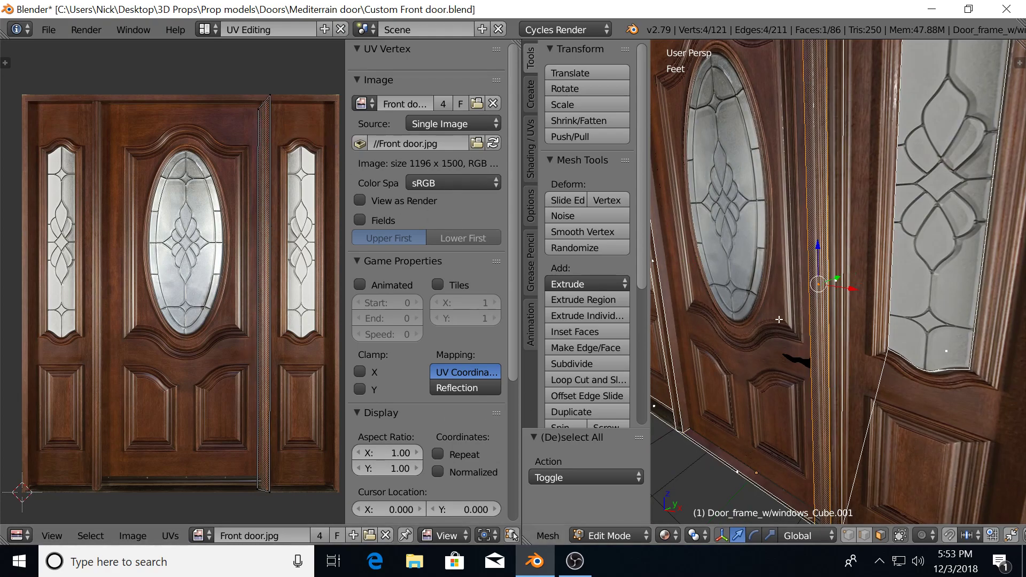
Examine the frame's outer edges and select the lower face of its right outer side to show its place on the texture.
middle_drag(773, 320, 808, 313)
scroll(808, 313, down, 3)
shift+middle_drag(905, 307, 831, 200)
scroll(825, 261, down, 4)
shift+middle_drag(814, 337, 843, 258)
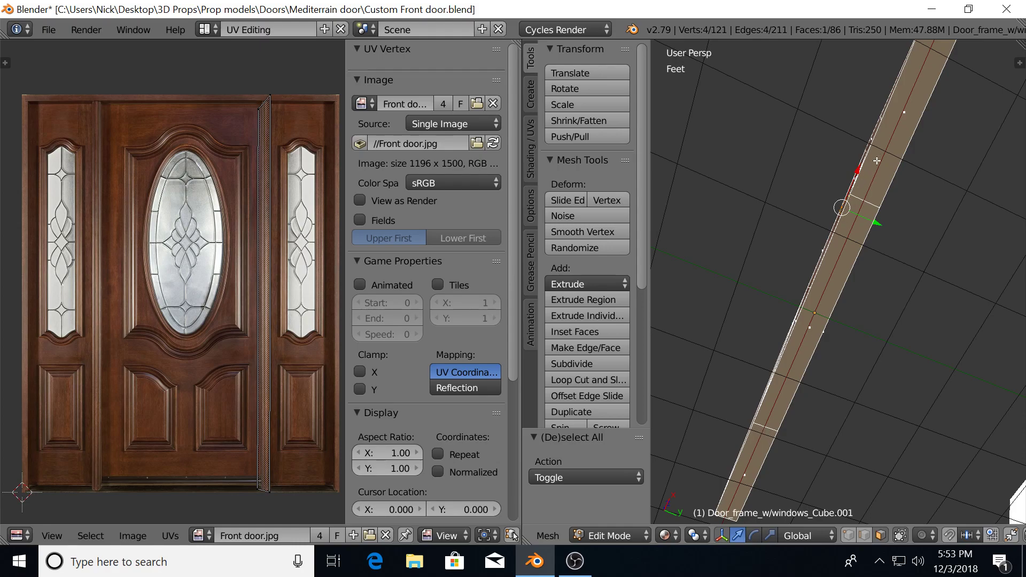
middle_drag(808, 187, 811, 191)
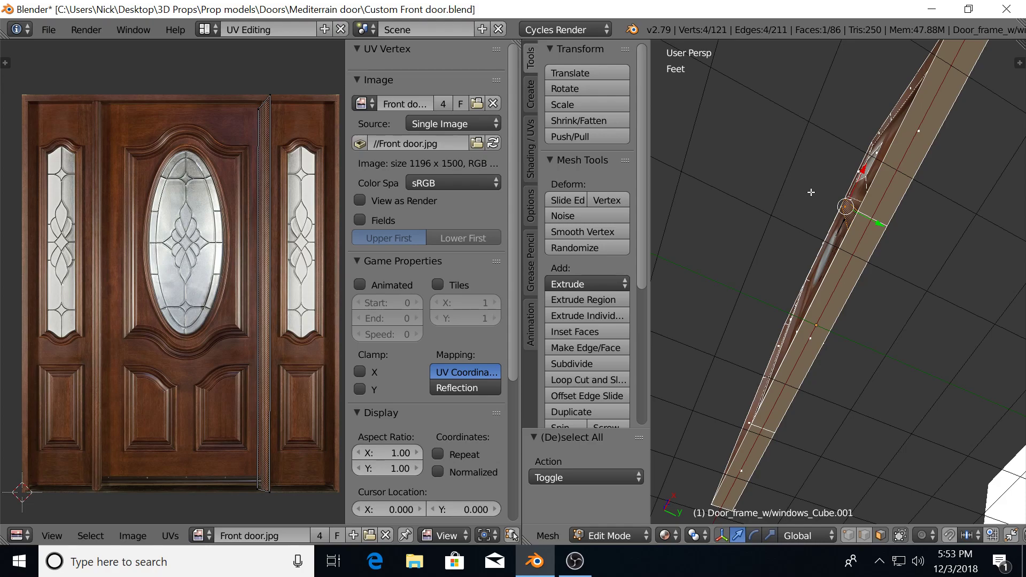
scroll(856, 214, down, 2)
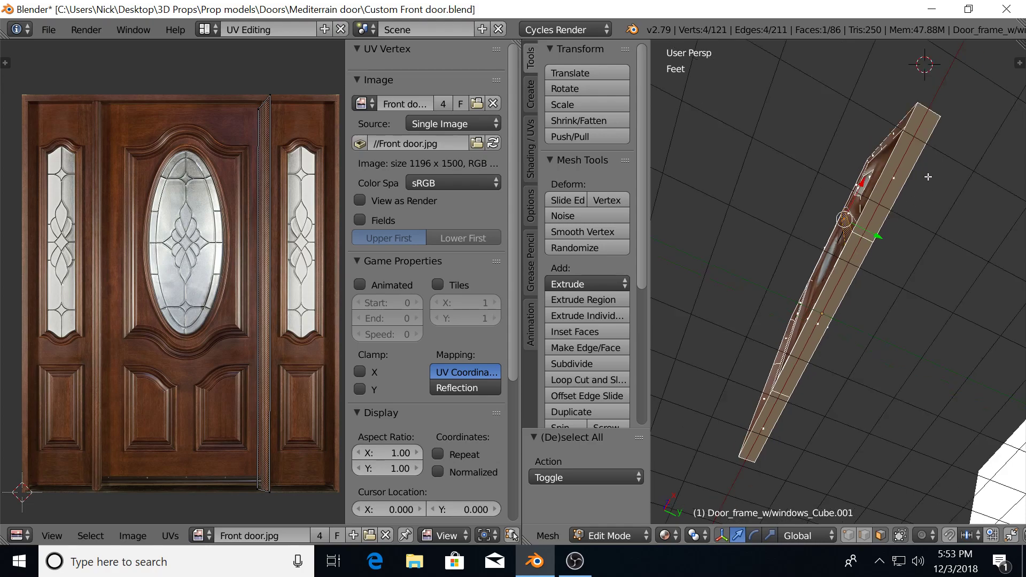
middle_drag(925, 189, 891, 285)
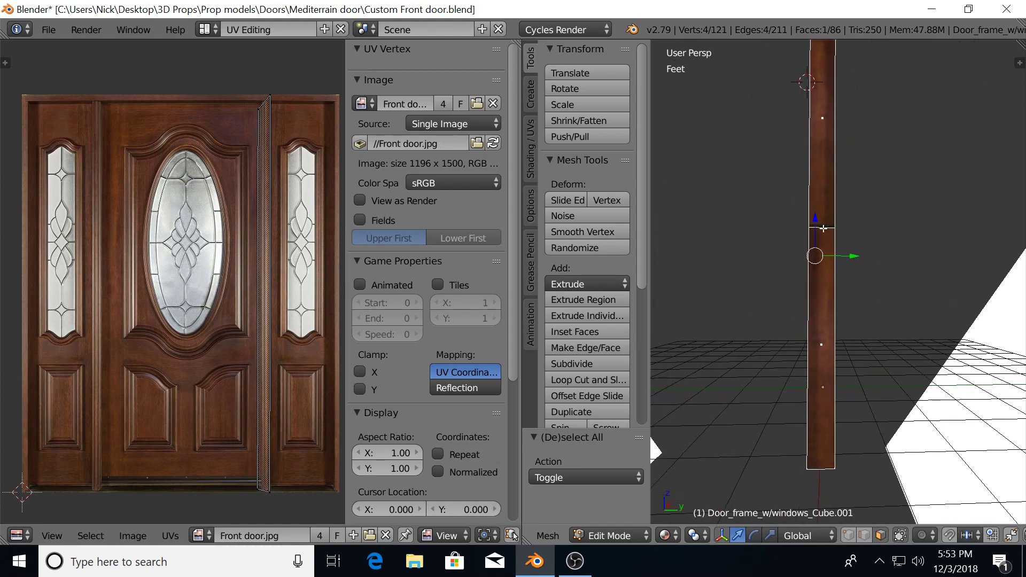
middle_drag(808, 237, 843, 222)
right_click(842, 222)
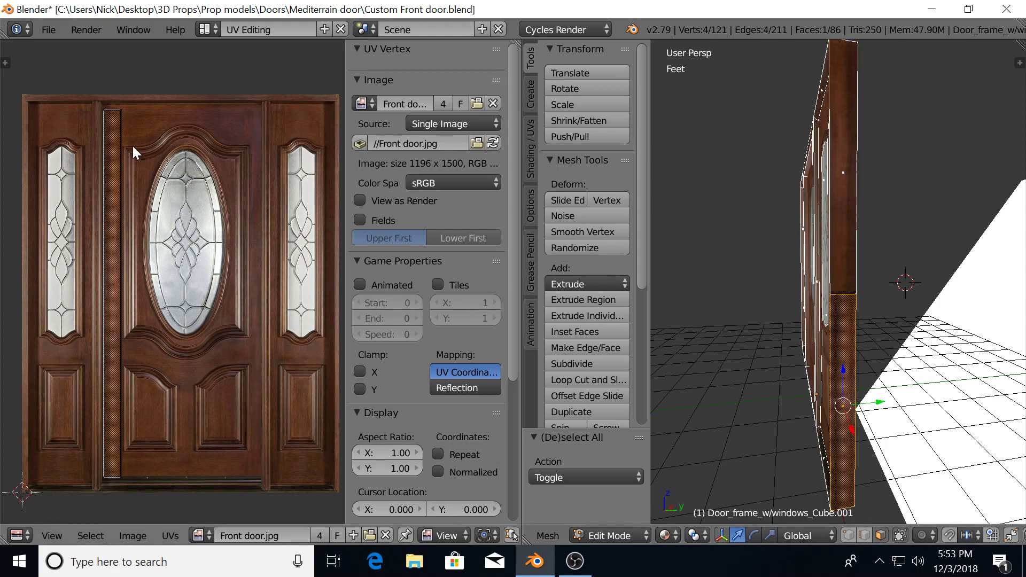
Select the faces along the frame's horizontal outer edge and the two faces of its left outer side to show their UV positions.
middle_drag(657, 224, 757, 297)
right_click(706, 262)
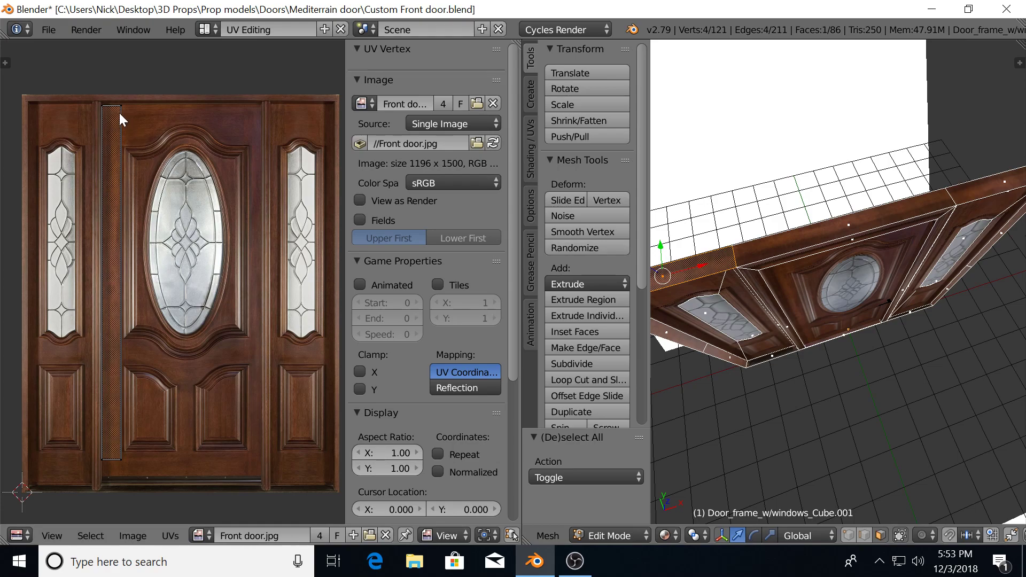
right_click(830, 233)
right_click(986, 195)
middle_drag(846, 277, 920, 217)
right_click(775, 247)
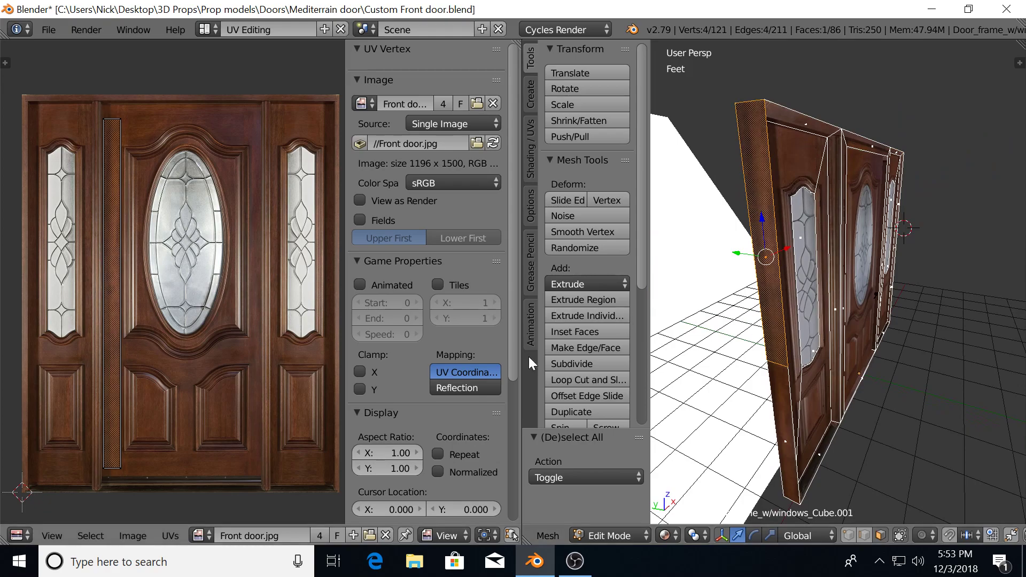
right_click(786, 408)
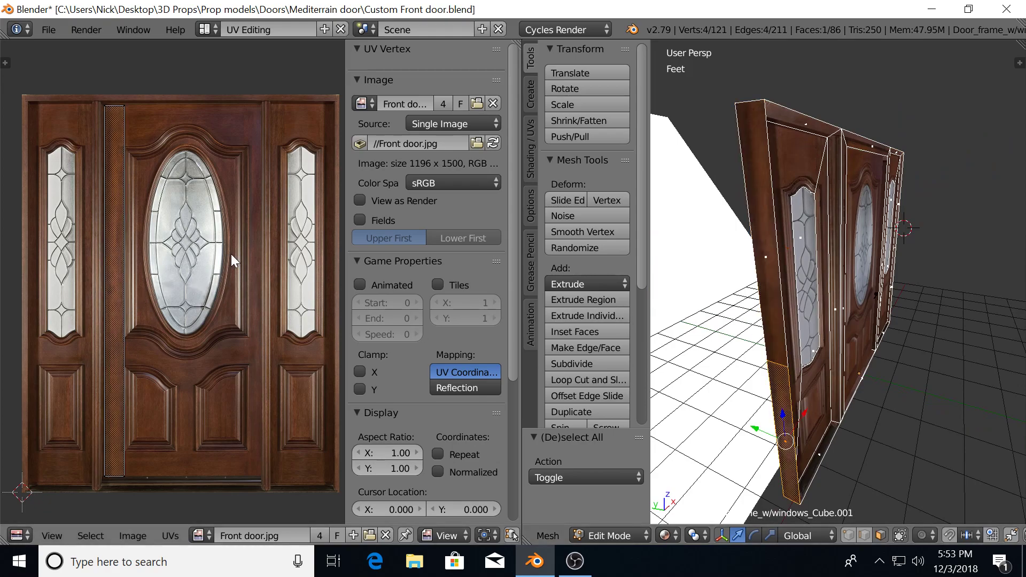
Switch the screen layout to Default.
scroll(771, 294, down, 3)
middle_drag(769, 294, 819, 199)
scroll(886, 274, up, 3)
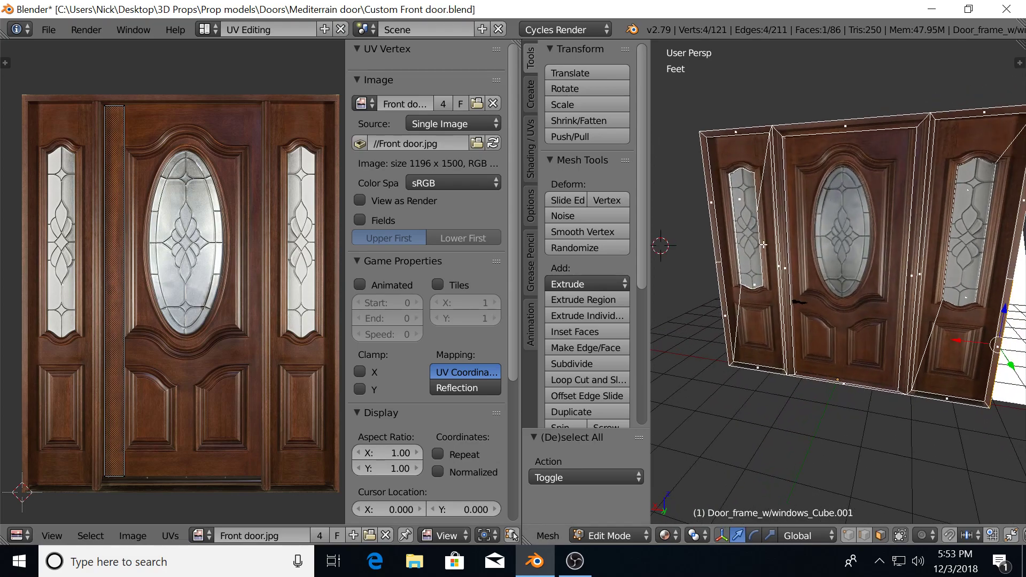
middle_drag(897, 240, 814, 254)
scroll(814, 254, down, 3)
scroll(814, 254, up, 2)
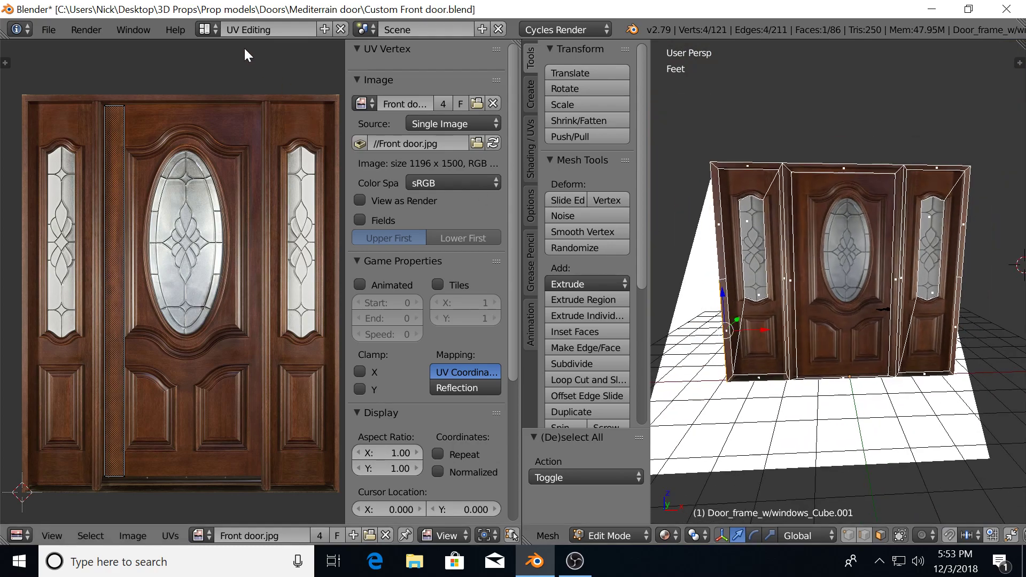
click(208, 29)
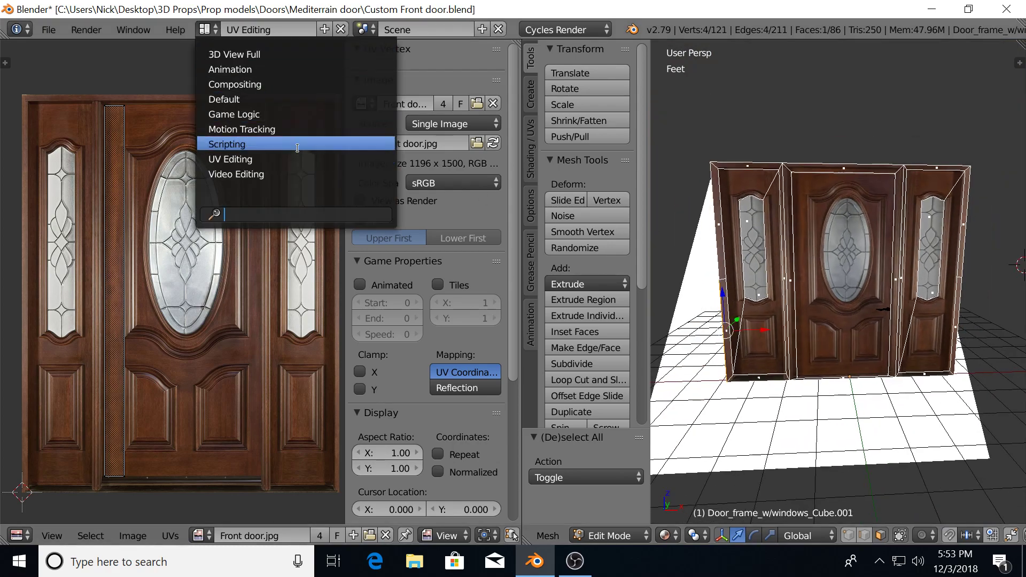
click(259, 99)
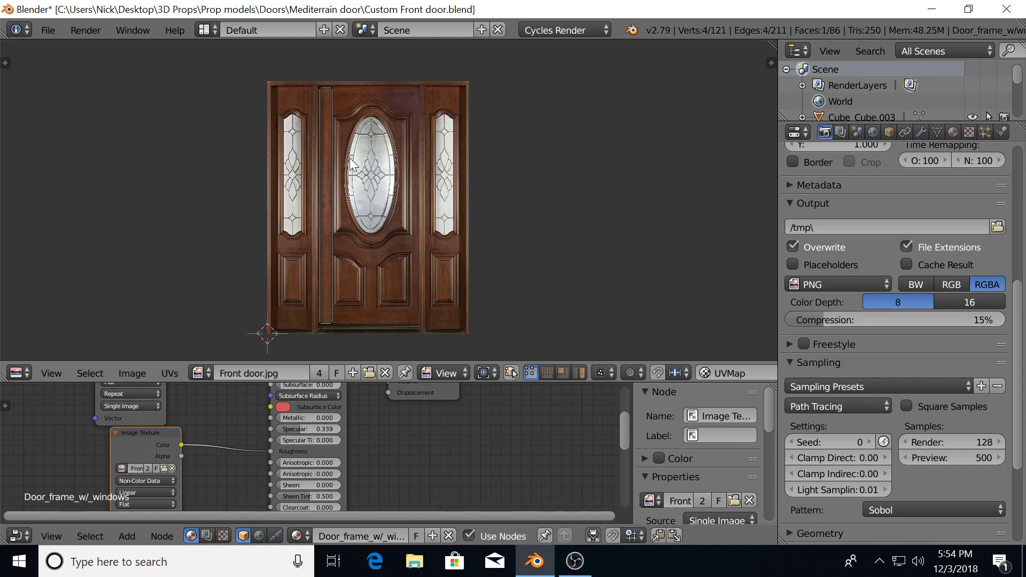
Change the large image editor area to a 3D View and preview the whole door in Rendered shading.
scroll(352, 187, up, 5)
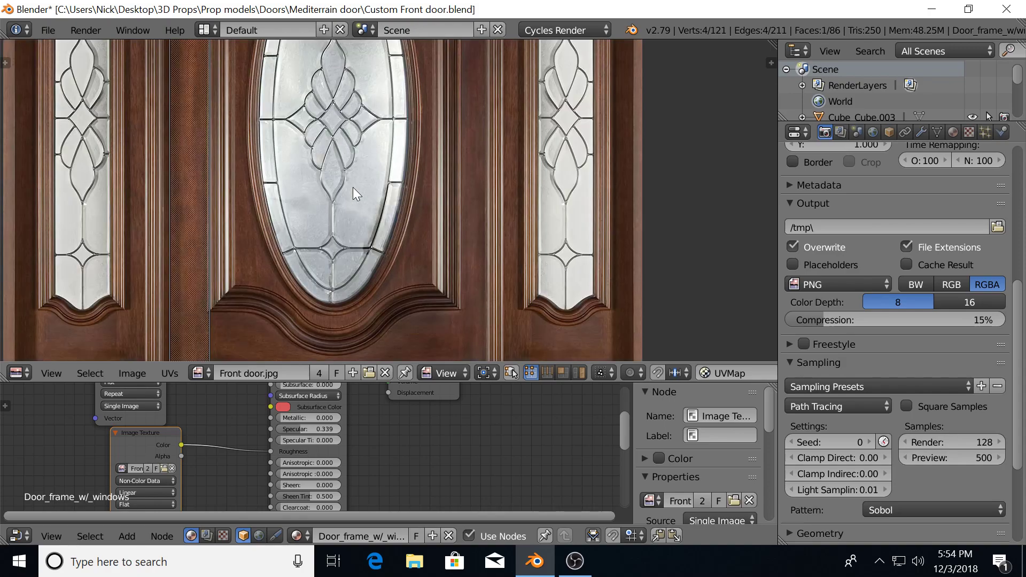
scroll(425, 216, down, 2)
scroll(328, 200, down, 2)
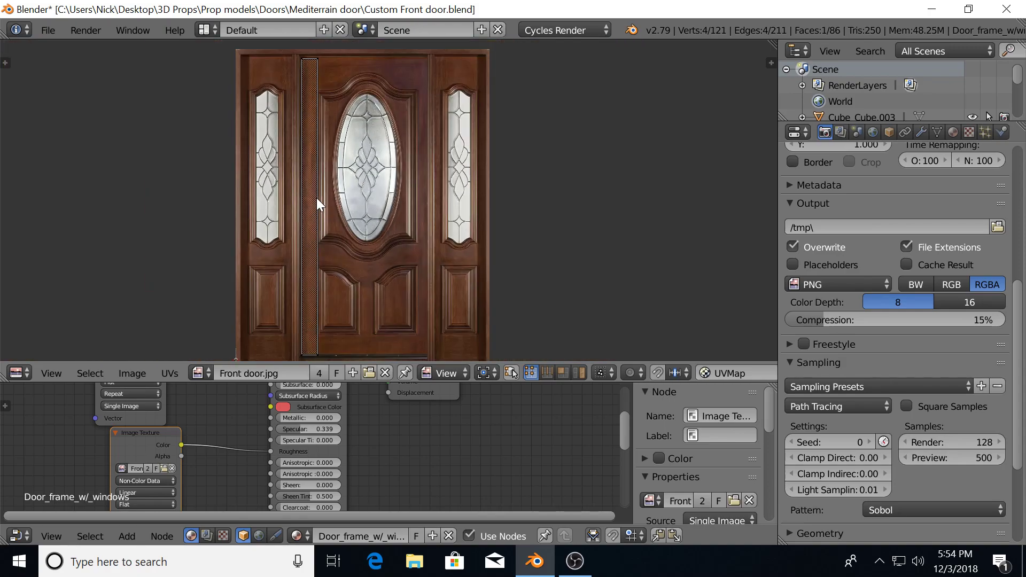
click(21, 373)
click(28, 354)
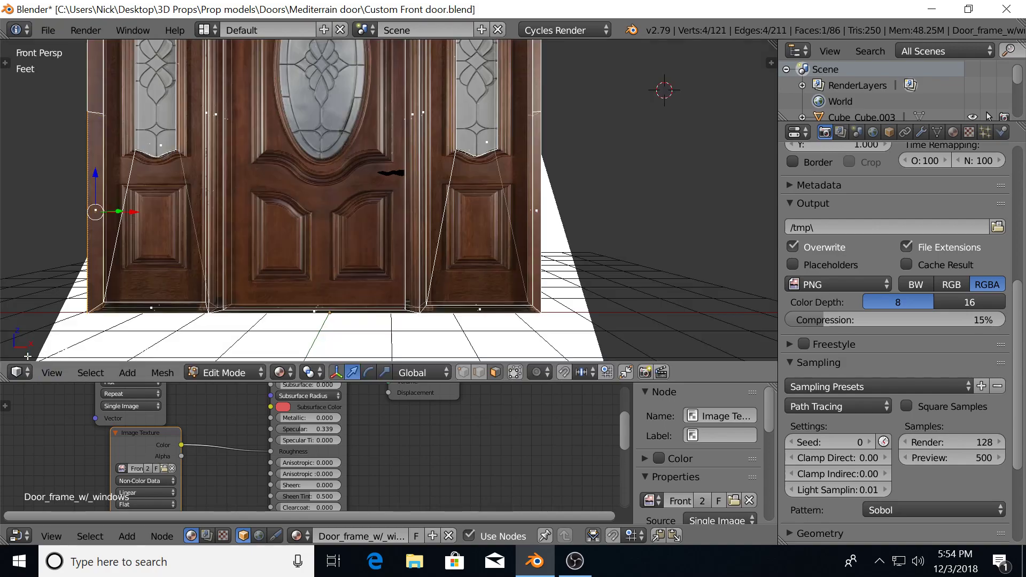
scroll(285, 217, down, 2)
key(shift+z)
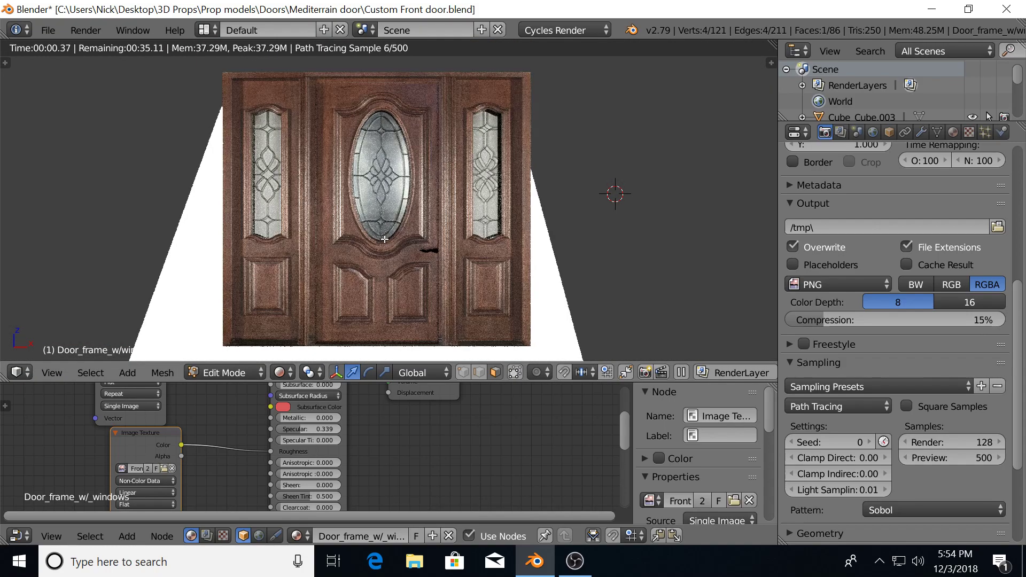